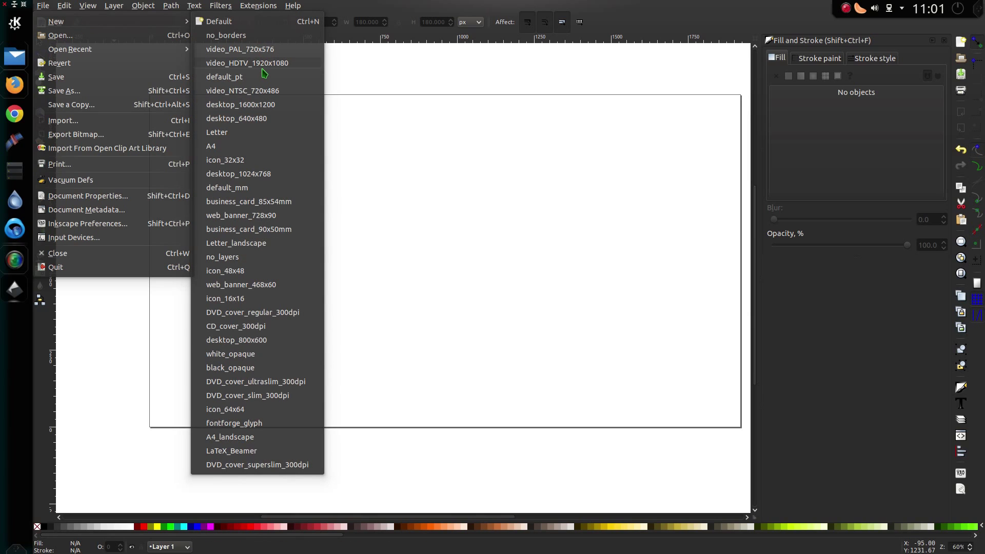
Dismiss the new-document template list to reveal the empty widescreen page
left_click(436, 161)
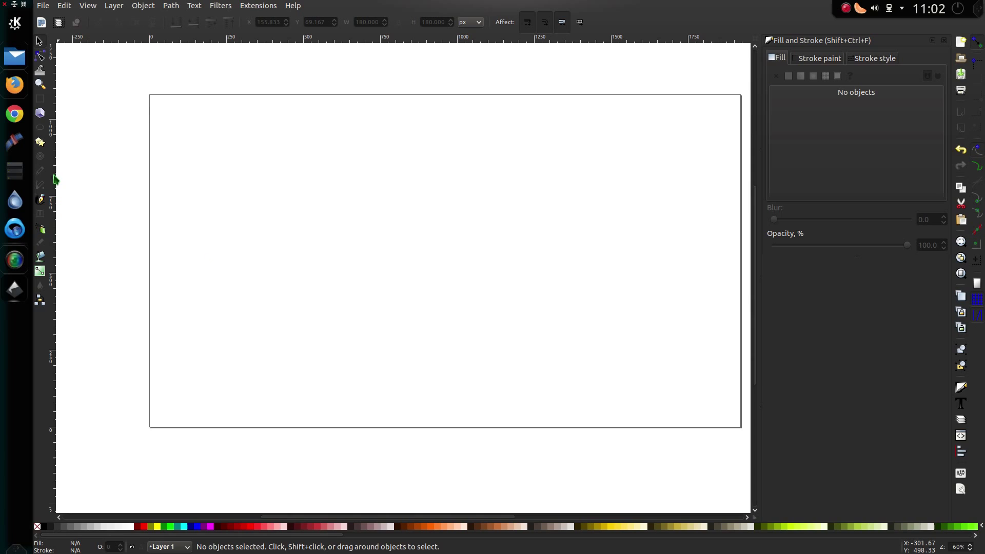
Draw a perfect light grey circle, about 166.667 px across, near the page's lower-left corner
left_click(40, 128)
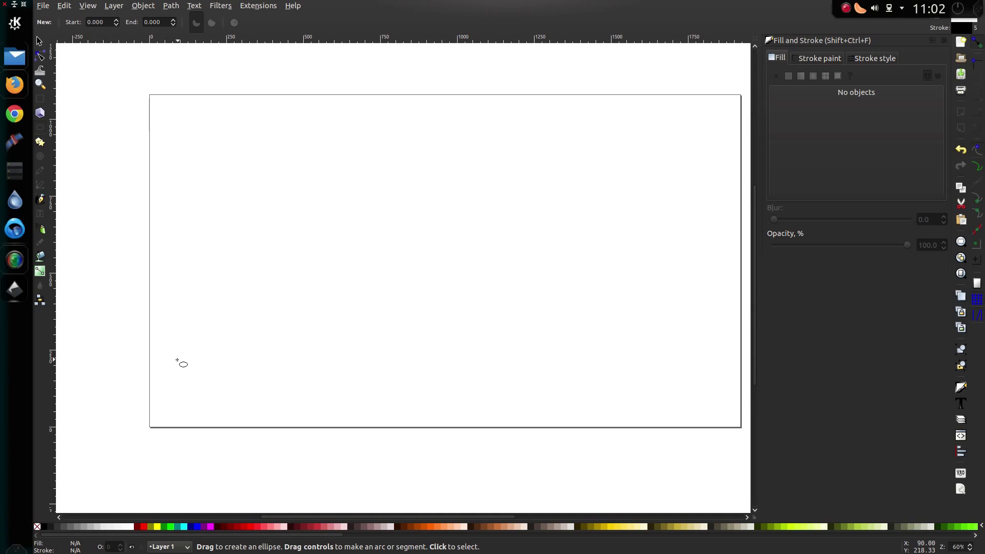
left_click_drag(177, 361, 233, 409)
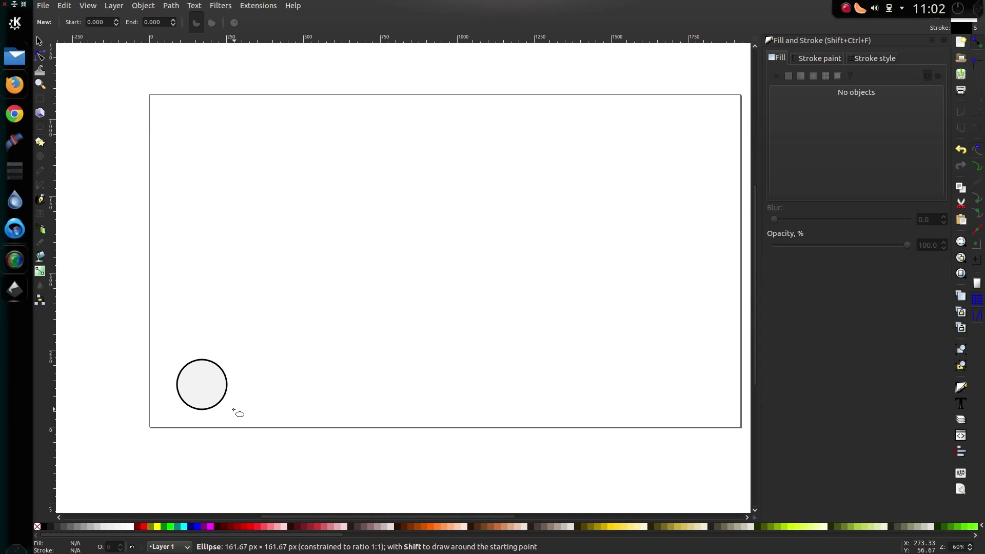
left_click_drag(233, 410, 233, 410)
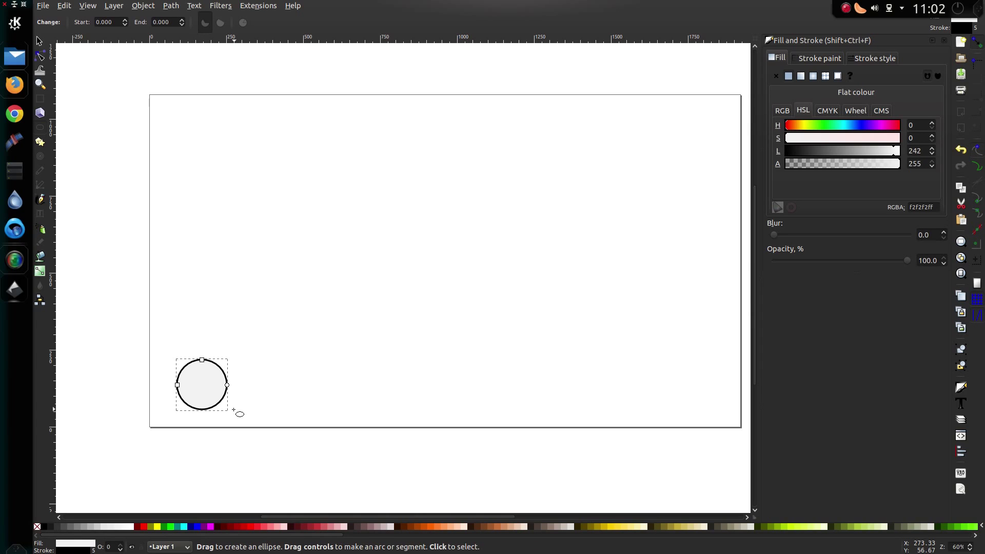
key("ctrl")
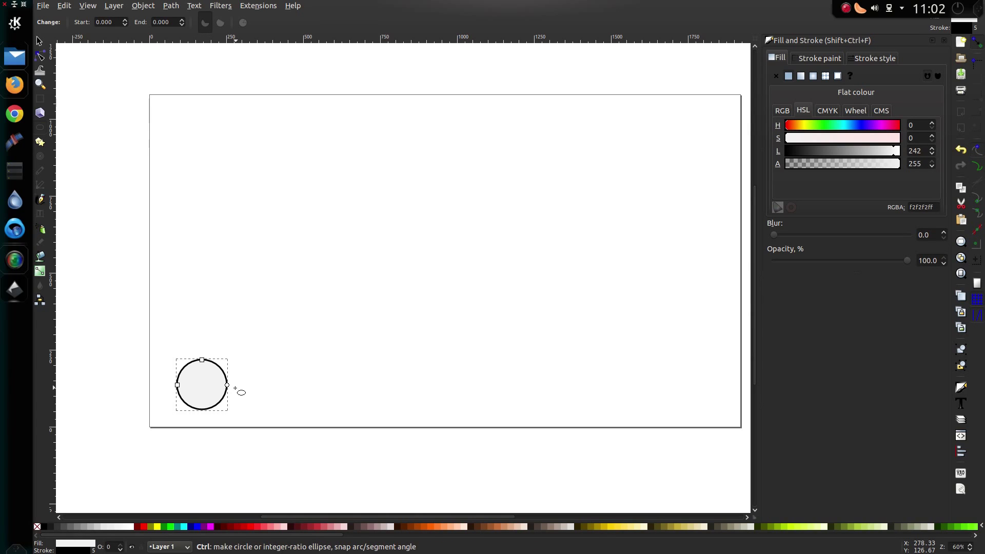
key("ctrl")
Duplicate the circle and slide the copy 575 px right along the same line
left_click(39, 41)
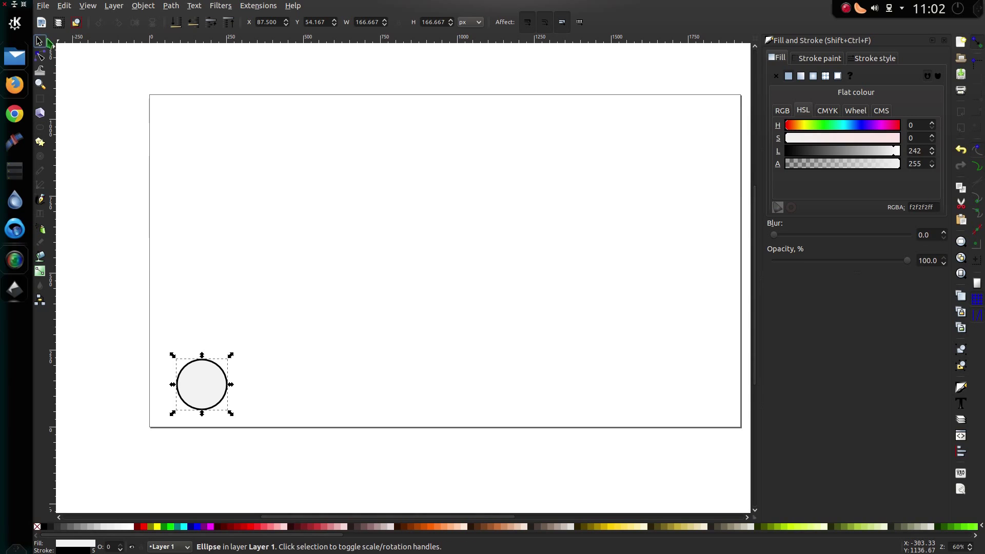
key("ctrl+d")
left_click_drag(205, 388, 382, 387)
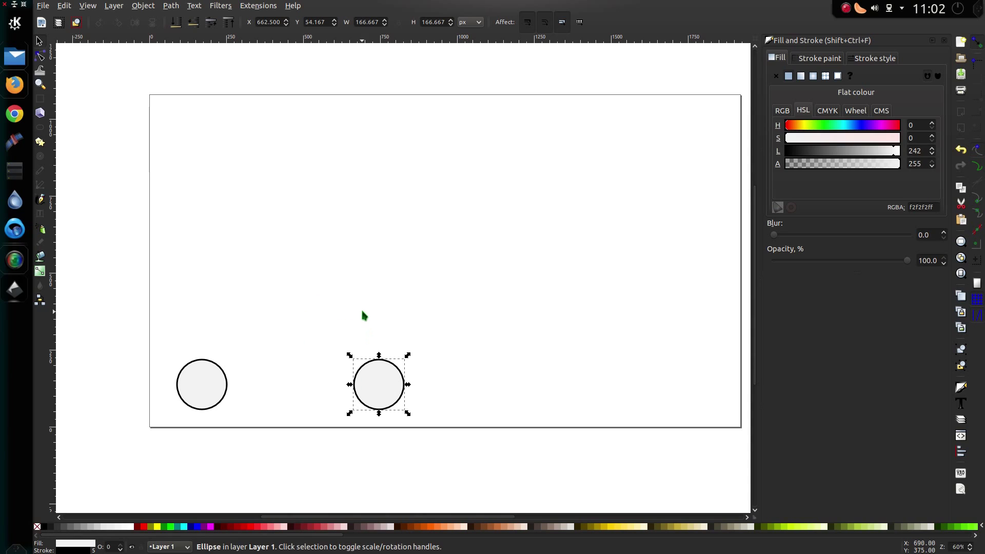
left_click(344, 441)
left_click(385, 385)
Interpolate between the two circles with 2 steps, adding two evenly spaced circles
left_click(214, 385, "shift")
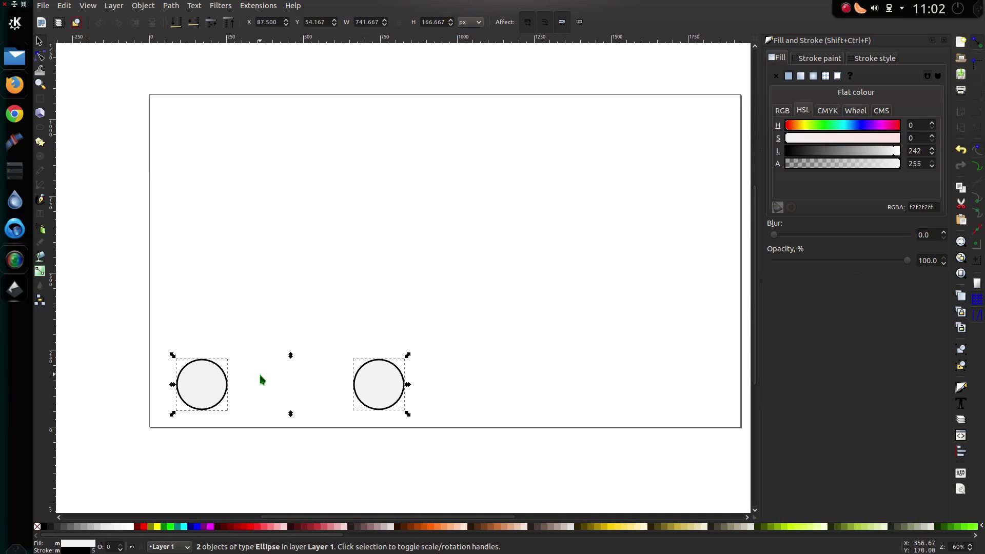
left_click(259, 6)
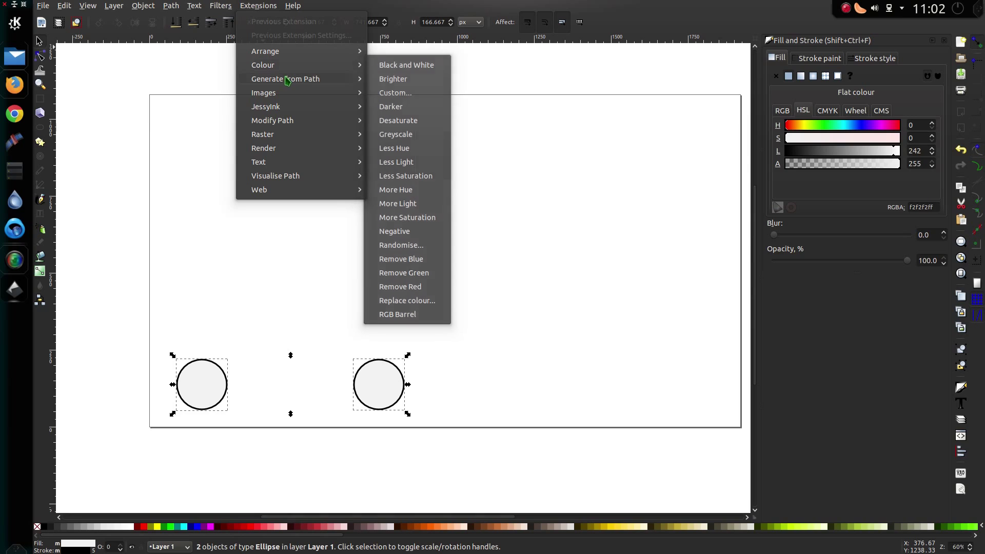
mouse_move(288, 79)
left_click(407, 108)
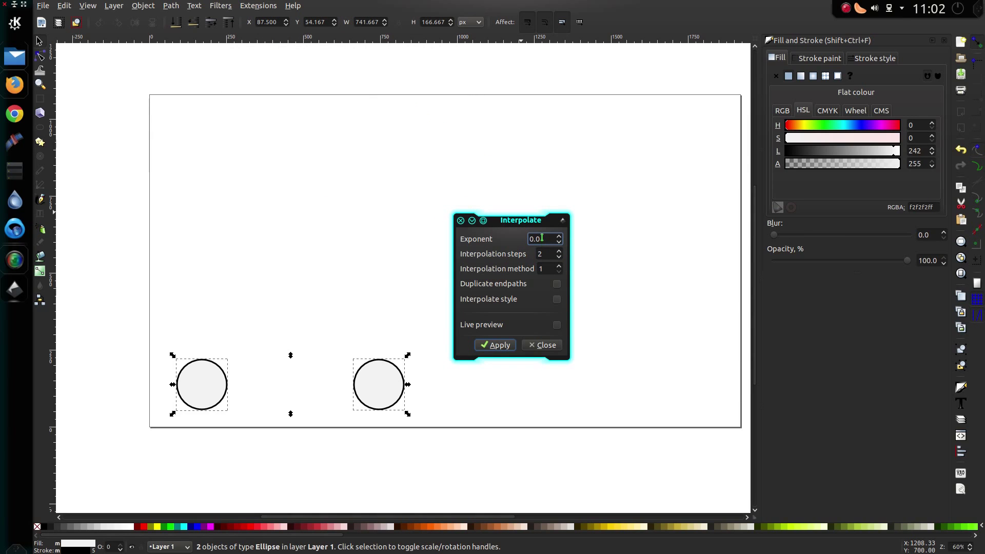
left_click(544, 252)
left_click(542, 267)
left_click(498, 345)
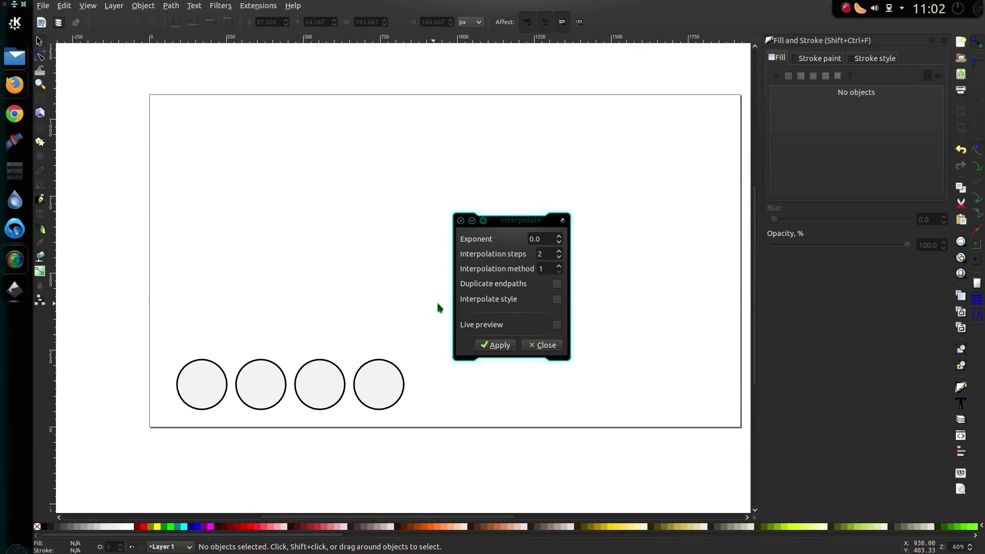
left_click(538, 346)
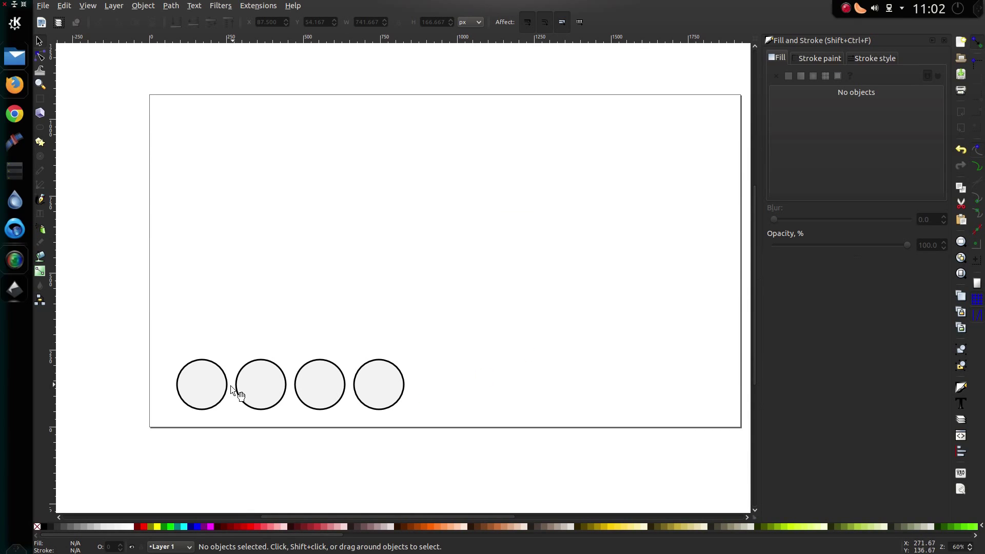
Duplicate the four-circle row and rotate the copy 90° into a vertical column
left_click(213, 380)
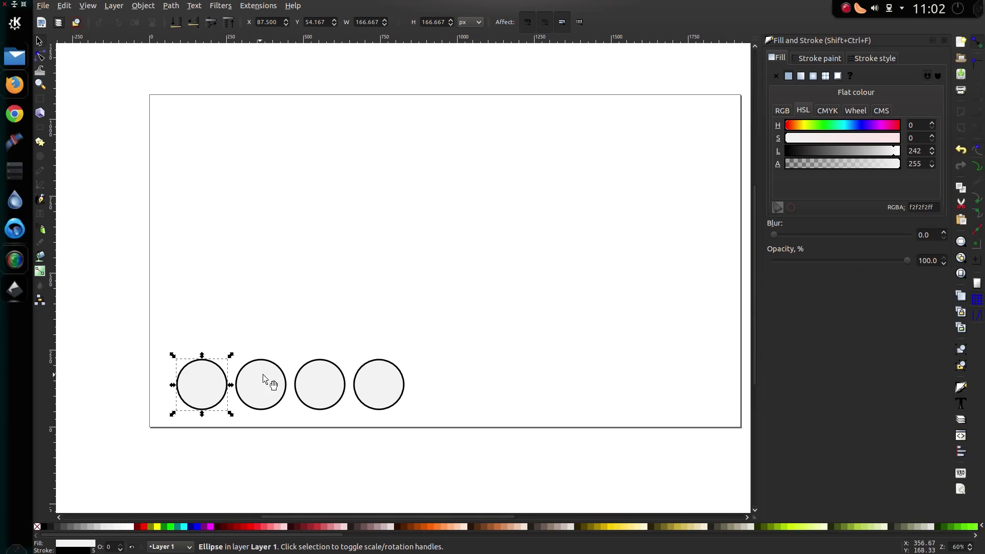
left_click(439, 422)
left_click_drag(437, 425, 161, 330)
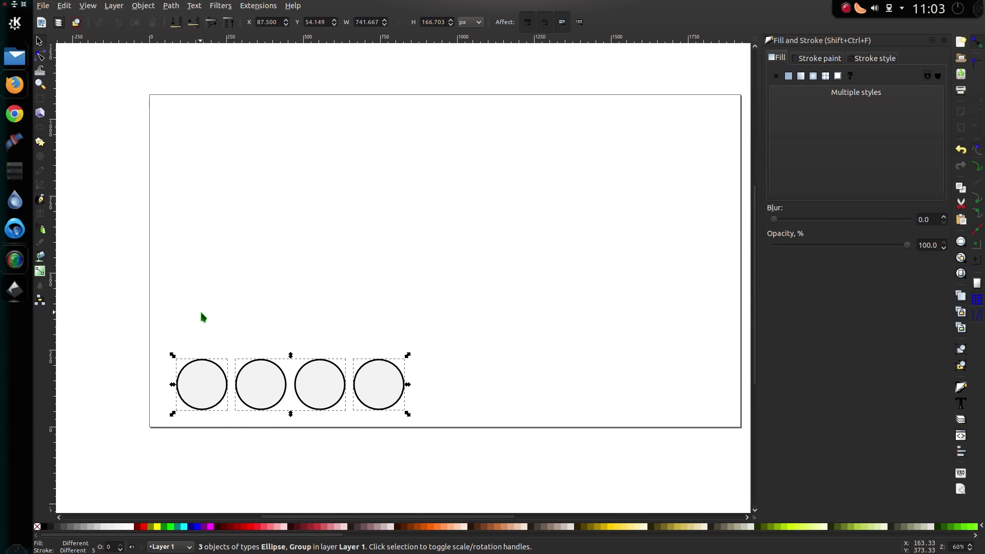
key("ctrl")
left_click(378, 385)
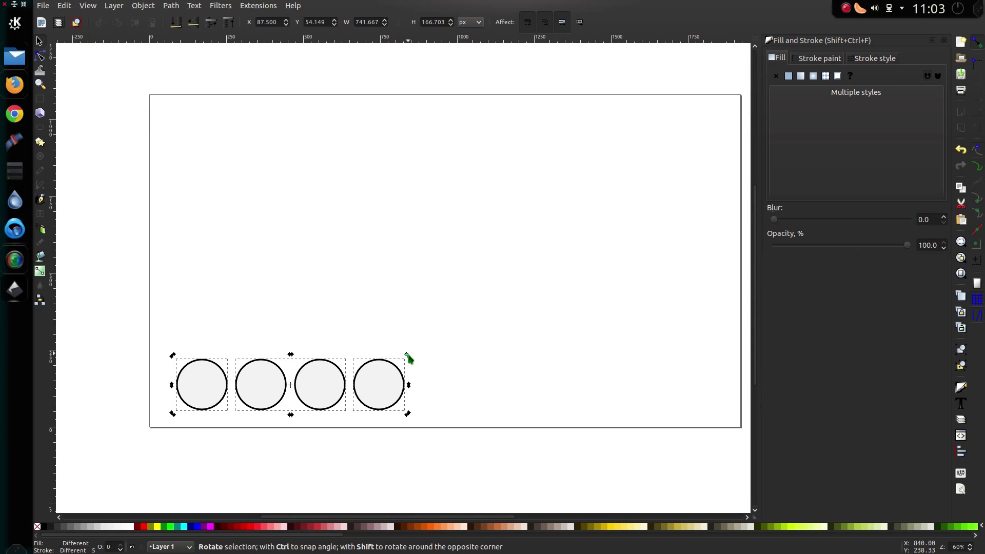
left_click_drag(407, 358, 253, 235)
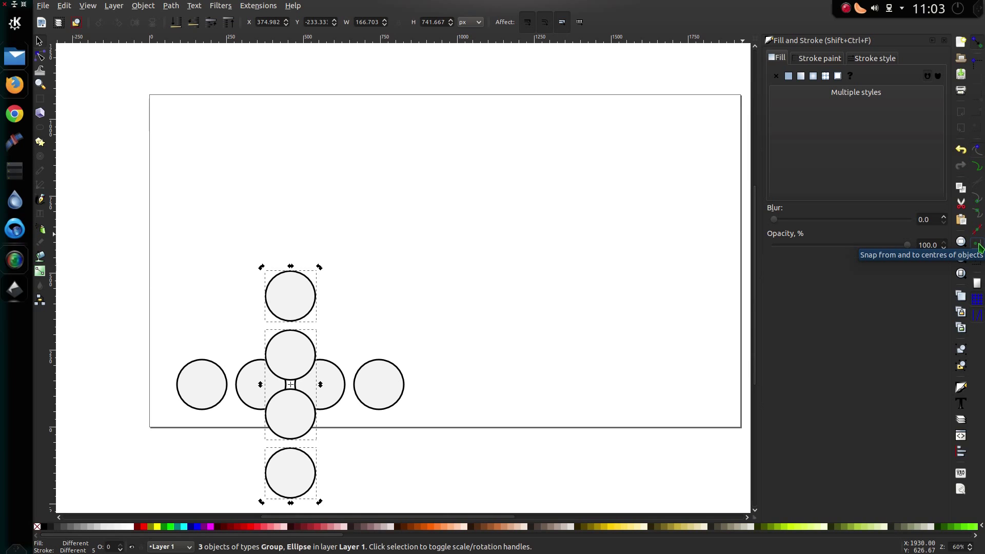
Move the vertical column so its bottom circle sits exactly on the row's leftmost circle
left_click_drag(290, 303, 200, 195)
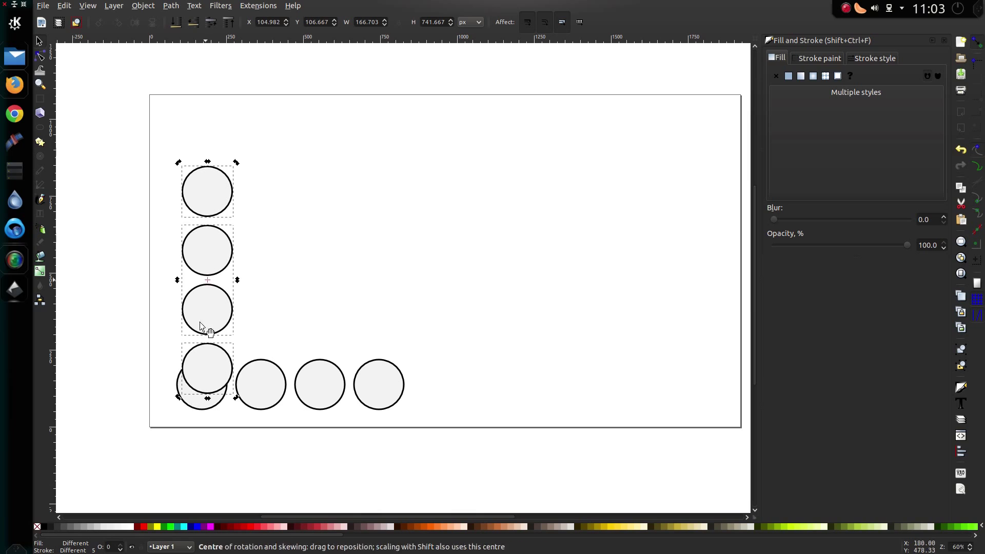
left_click_drag(204, 374, 195, 356)
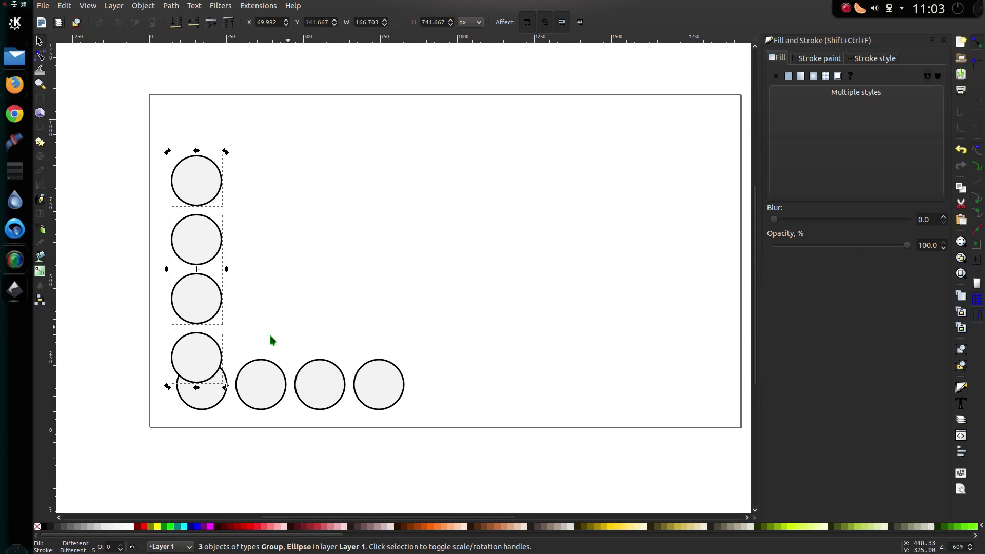
mouse_move(204, 343)
left_mouse_down()
mouse_move(211, 374)
mouse_move(204, 368)
left_mouse_up()
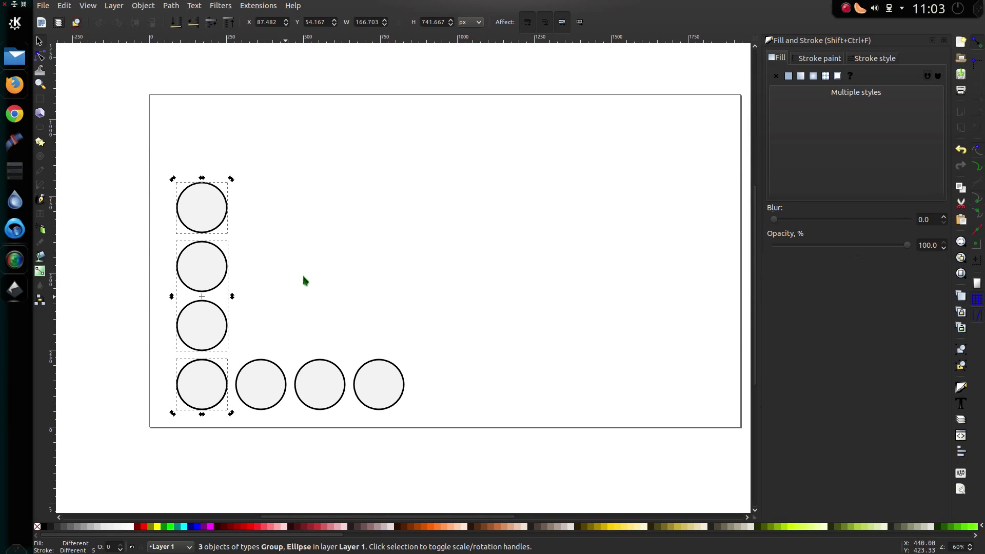
Duplicate the column's middle two circles and the bottom-left circle, shifting the copies one column right
left_click(320, 245)
scroll(172, 439, "up", 4, "ctrl")
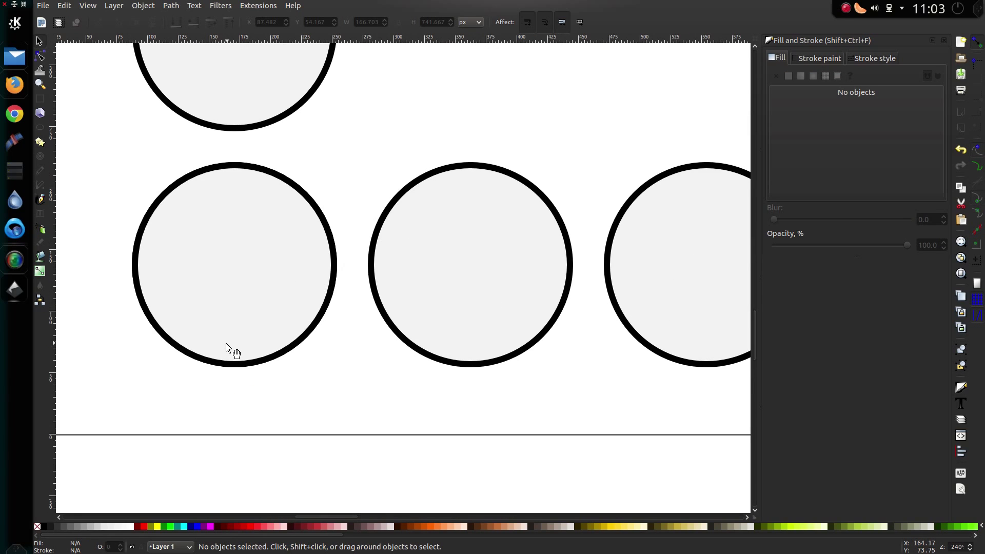
scroll(228, 348, "down", 3, "ctrl")
scroll(229, 348, "down", 1, "ctrl")
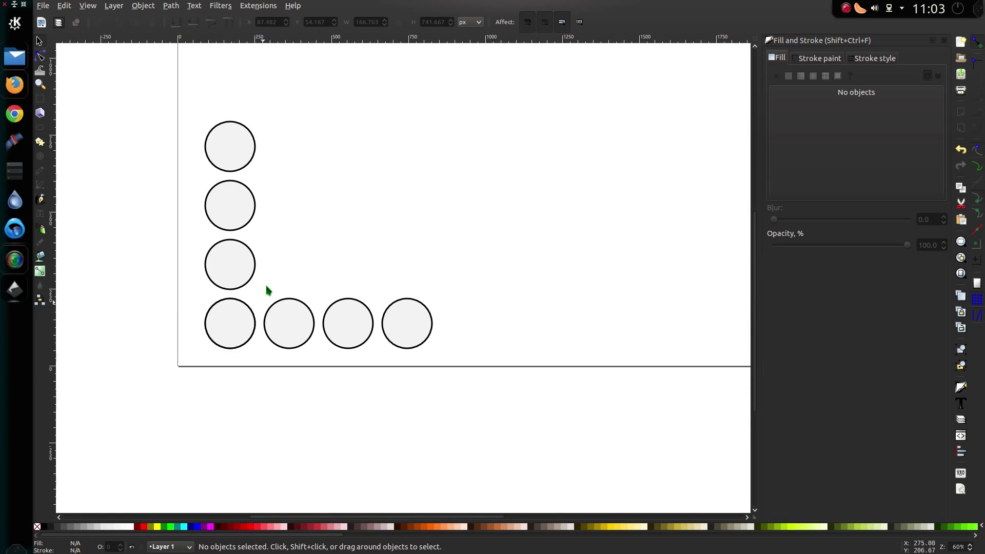
scroll(266, 288, "up", 2)
left_click(226, 242)
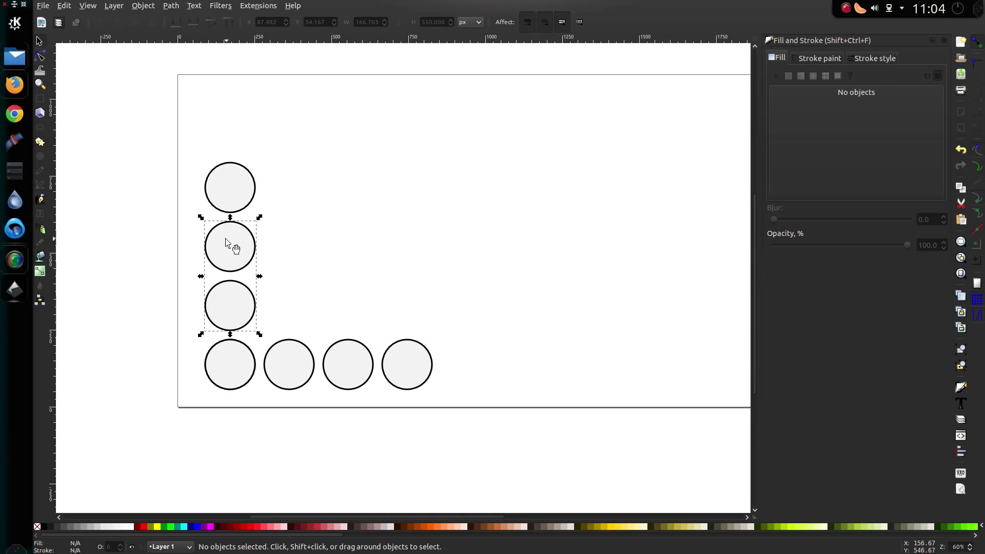
left_click(229, 352, "shift")
key("ctrl")
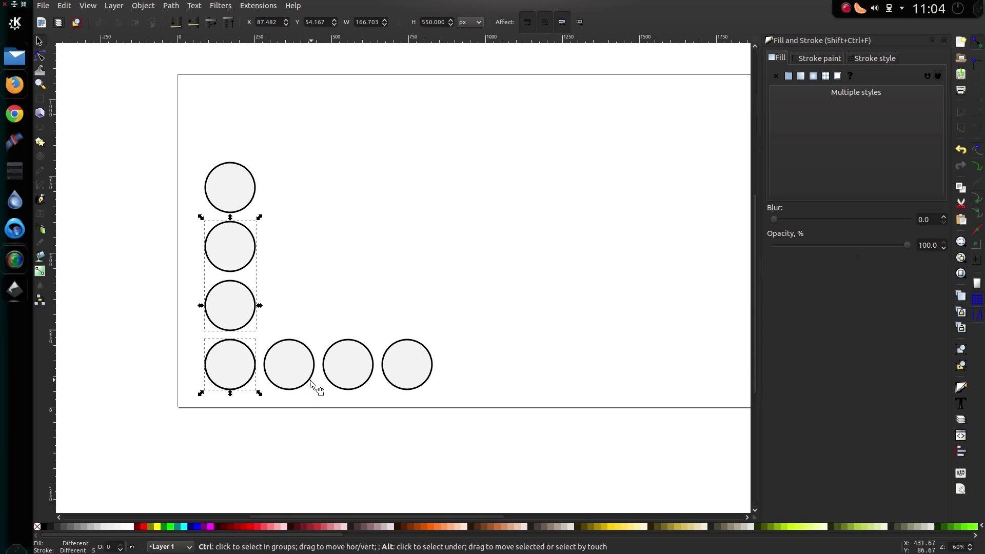
left_click_drag(244, 369, 305, 367)
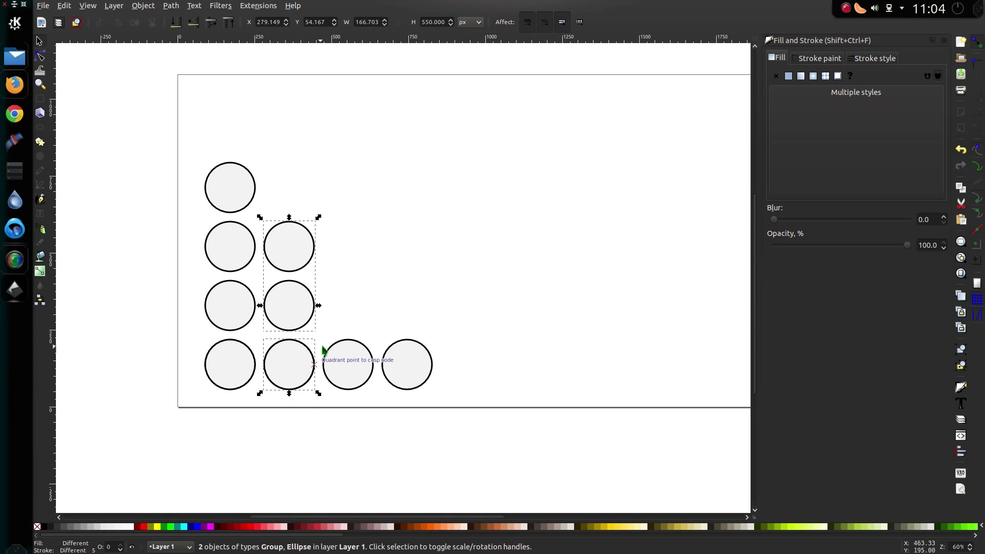
left_click(366, 296)
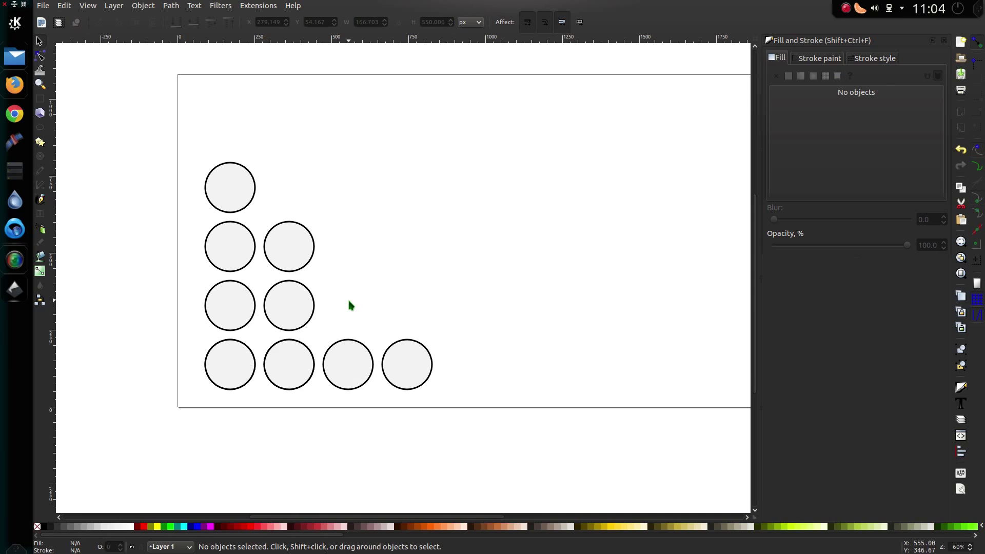
Shift the two-circle pair into the third column, ungroup the bottom-row pair, and drop the pair one row
scroll(347, 297, "up", 1)
left_click(311, 310)
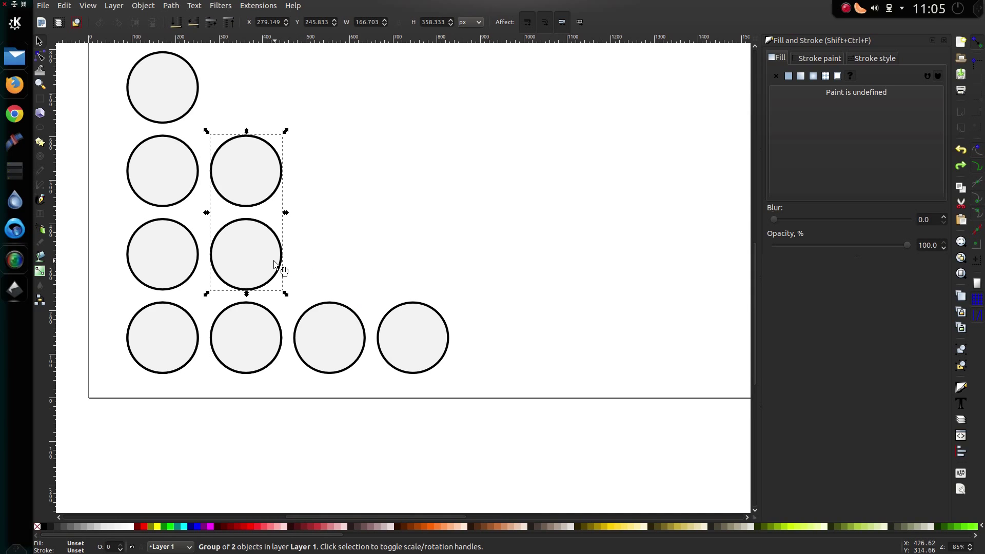
left_click_drag(275, 265, 356, 259)
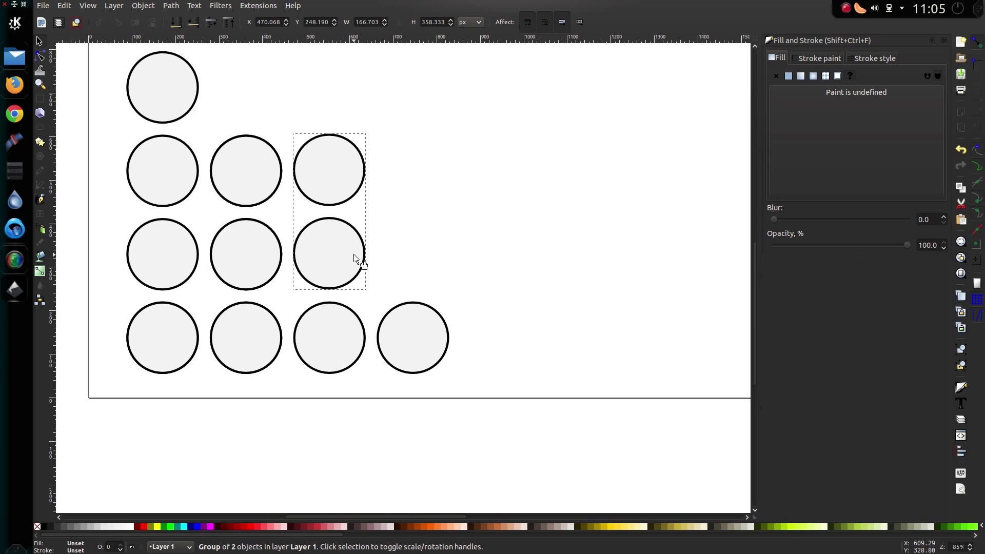
left_click(329, 342)
left_click(149, 6)
left_click(177, 65)
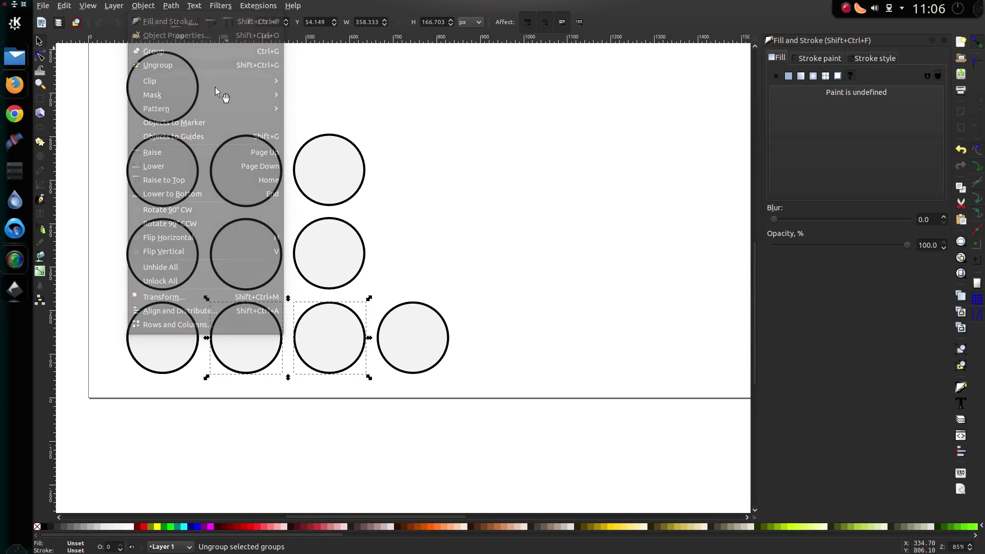
left_click_drag(349, 255, 350, 343)
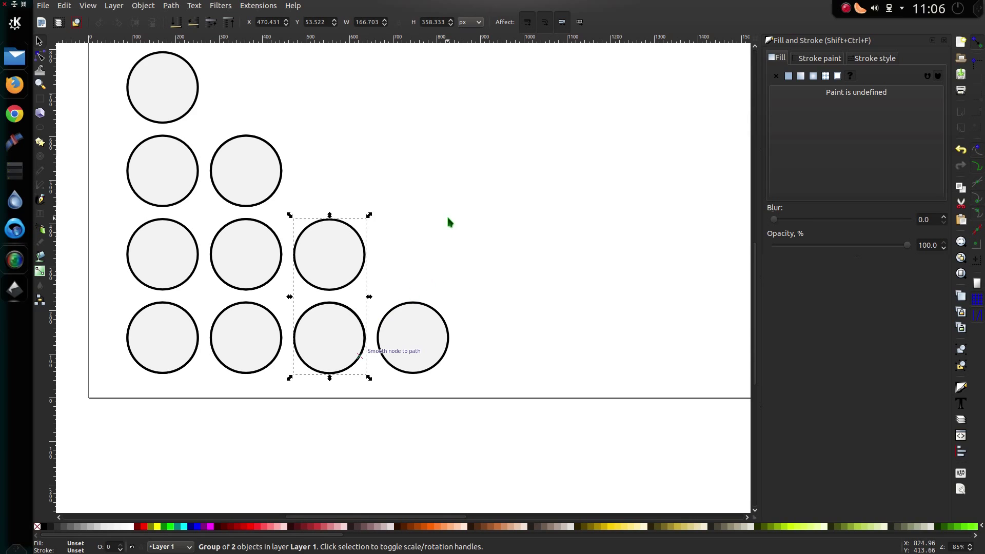
left_click(346, 452)
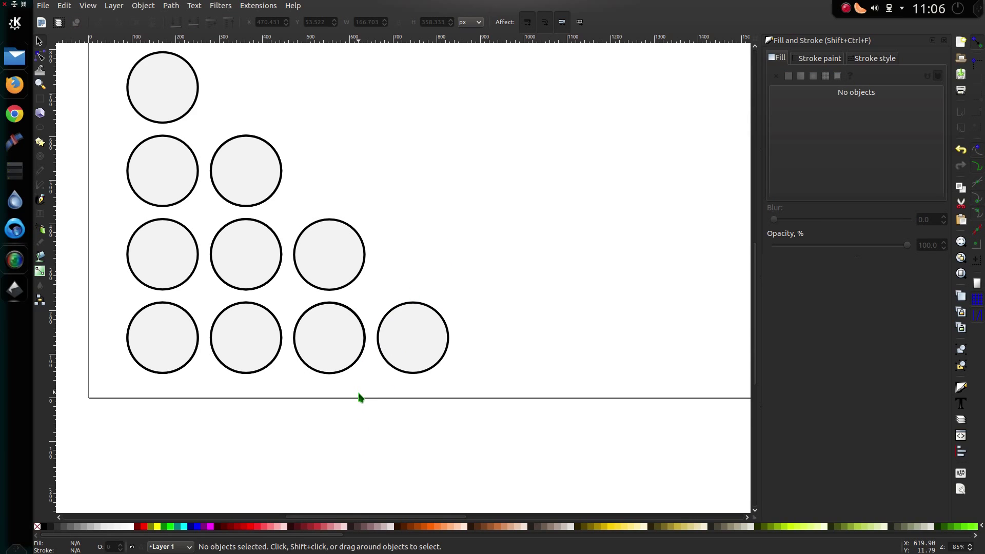
Select all the staircase circles and ungroup them with Object > Ungroup
scroll(361, 397, "down", 2, "ctrl")
left_click_drag(425, 409, 186, 179)
left_click(144, 5)
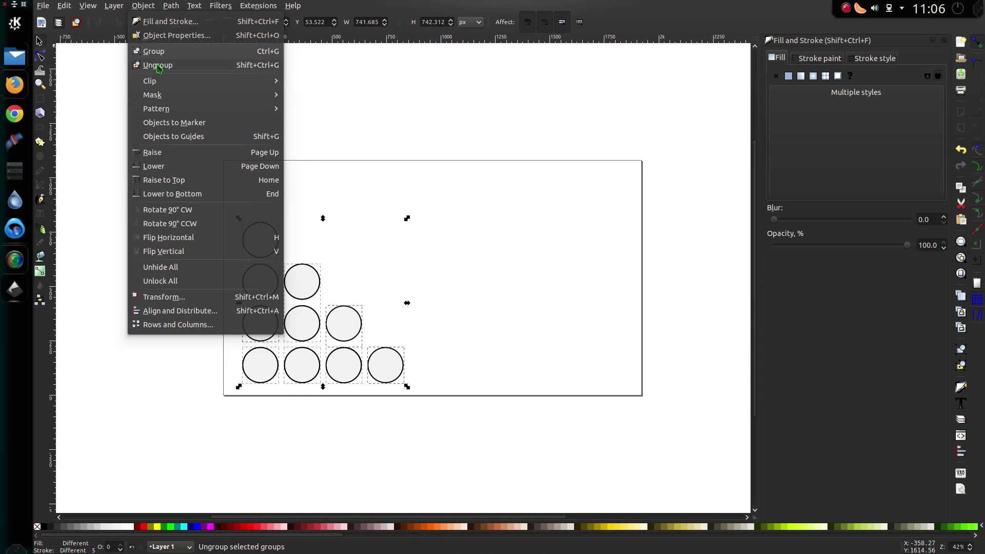
left_click(158, 65)
Test-drag each circle to confirm it moves on its own, undoing every move
left_click(311, 378)
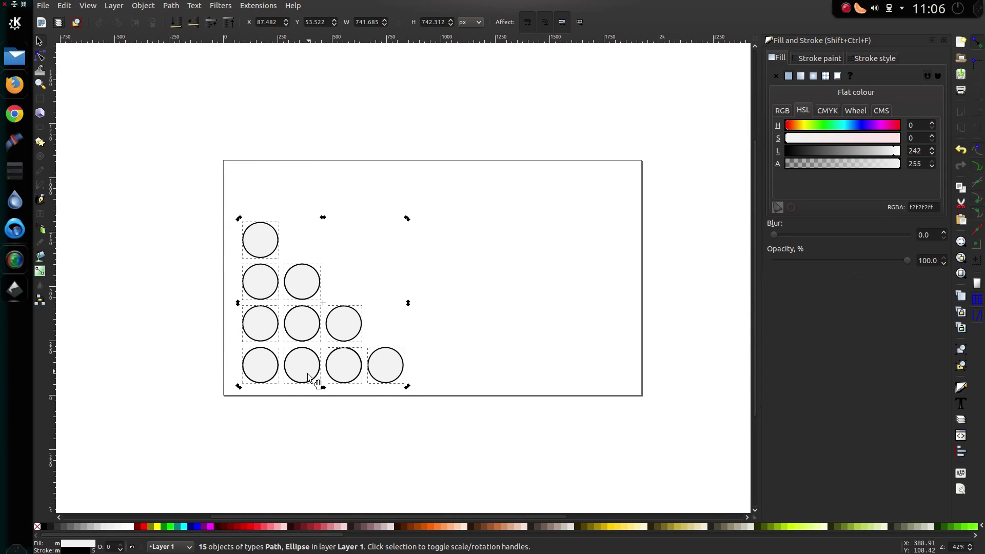
left_click(303, 408)
scroll(310, 406, "up", 2, "ctrl")
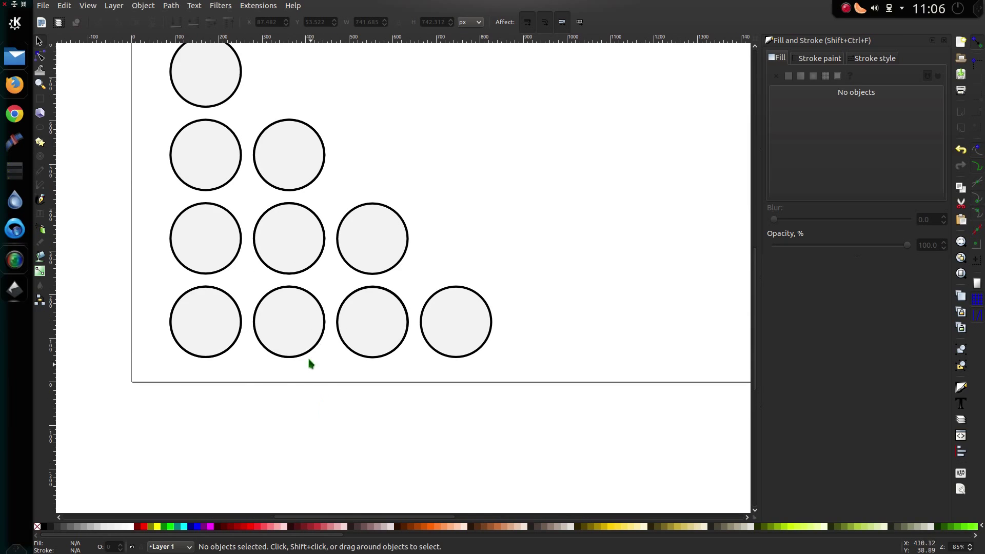
left_click_drag(309, 359, 301, 391)
key("ctrl+z")
left_click_drag(204, 333, 174, 365)
key("ctrl+z")
left_click_drag(373, 334, 370, 380)
key("ctrl+z")
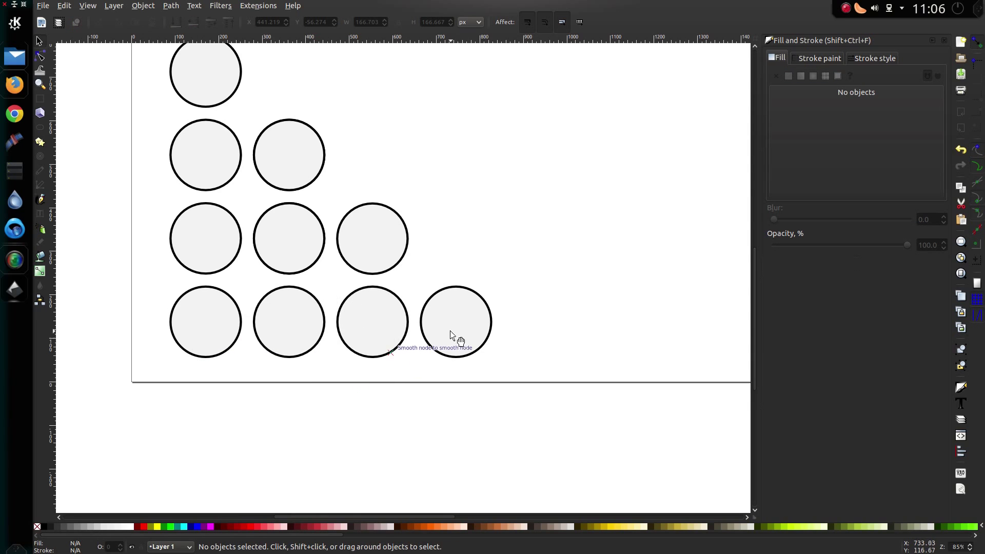
left_click_drag(220, 246, 172, 253)
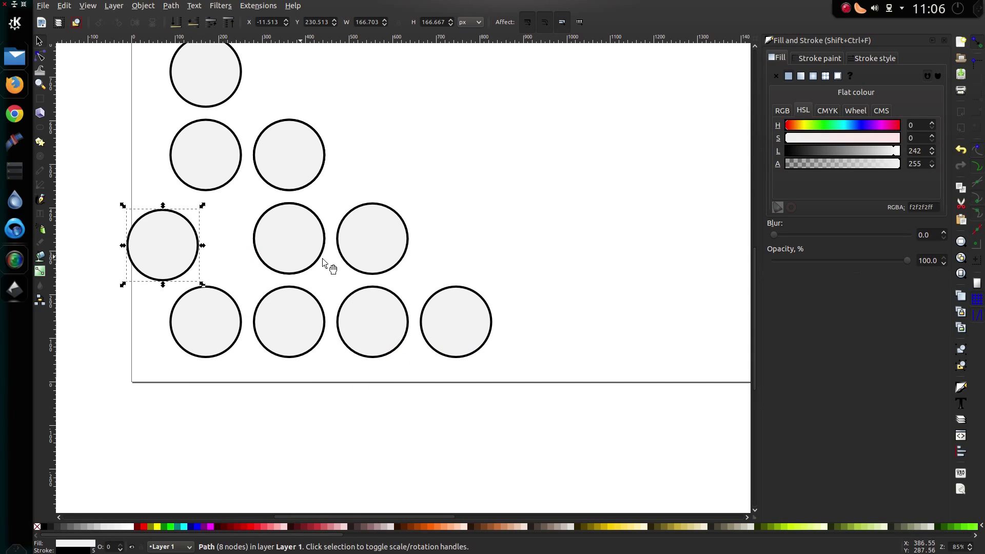
key("ctrl+z")
left_click_drag(431, 296, 447, 334)
key("ctrl+z")
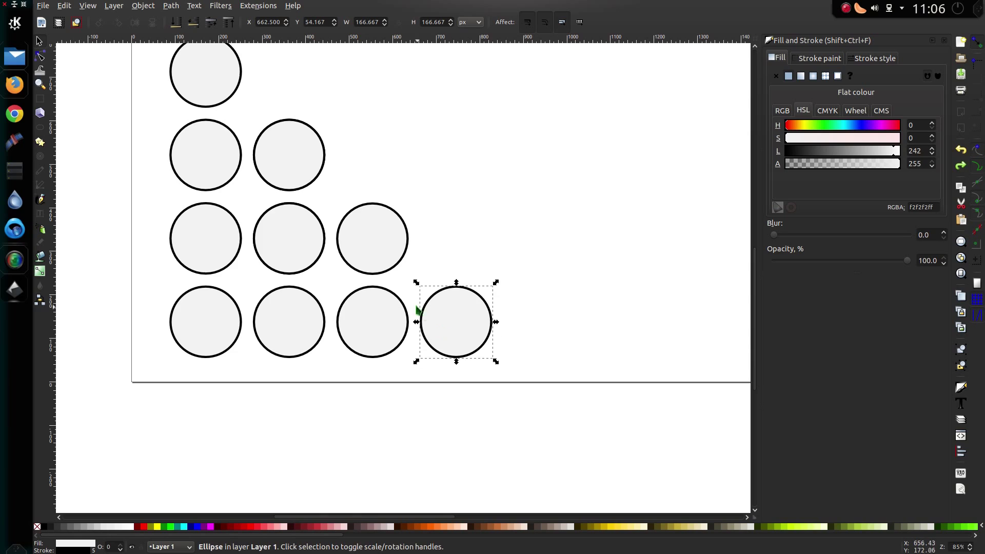
key("space")
left_click_drag(301, 154, 460, 150)
key("ctrl+z")
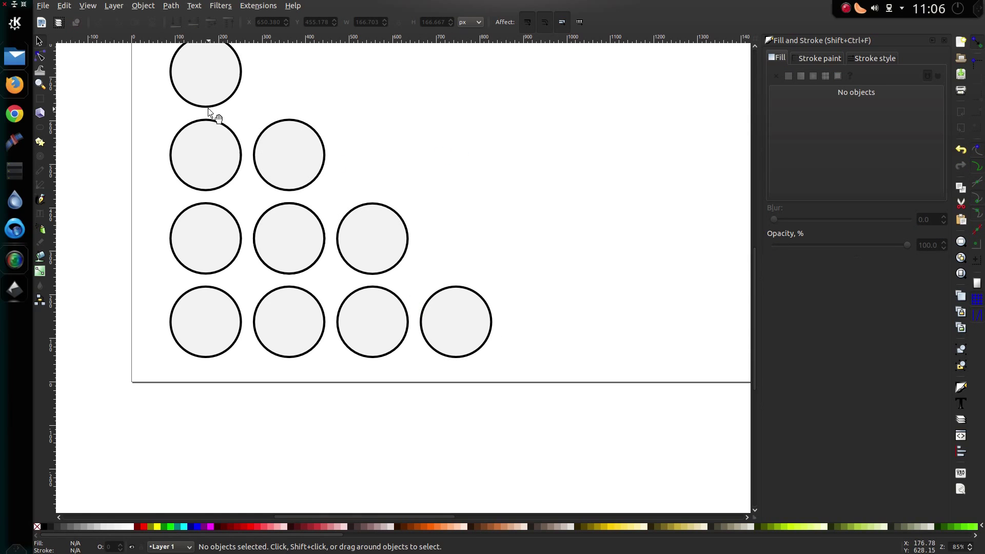
left_click_drag(213, 106, 194, 105)
key("ctrl+z")
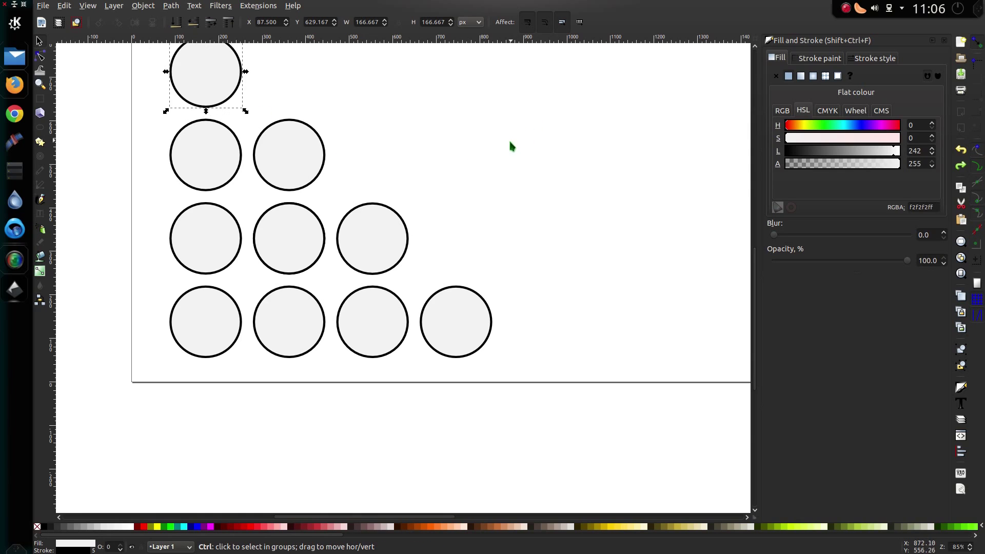
Rubber-band select all eleven circles
scroll(505, 146, "down", 2)
scroll(563, 334, "right", 4)
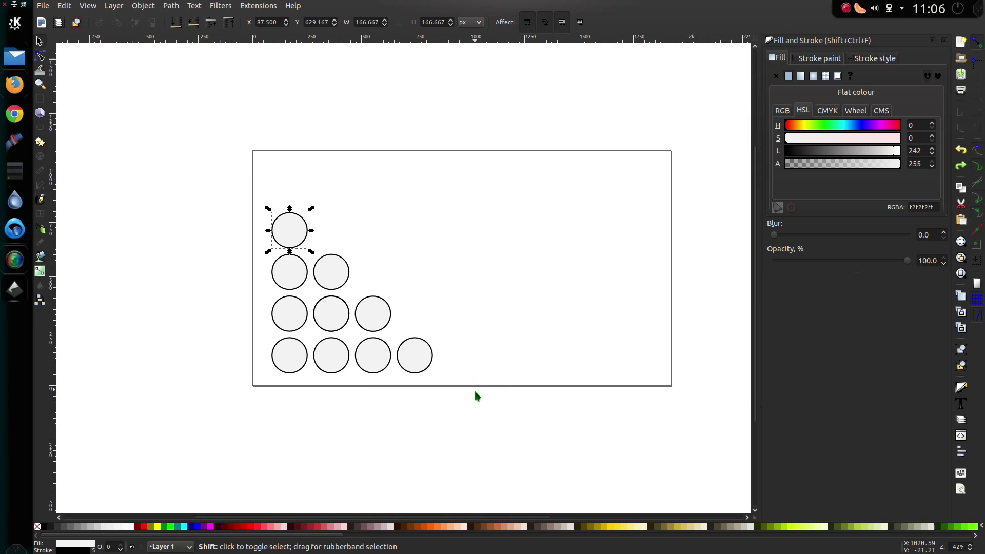
left_click_drag(475, 394, 229, 177)
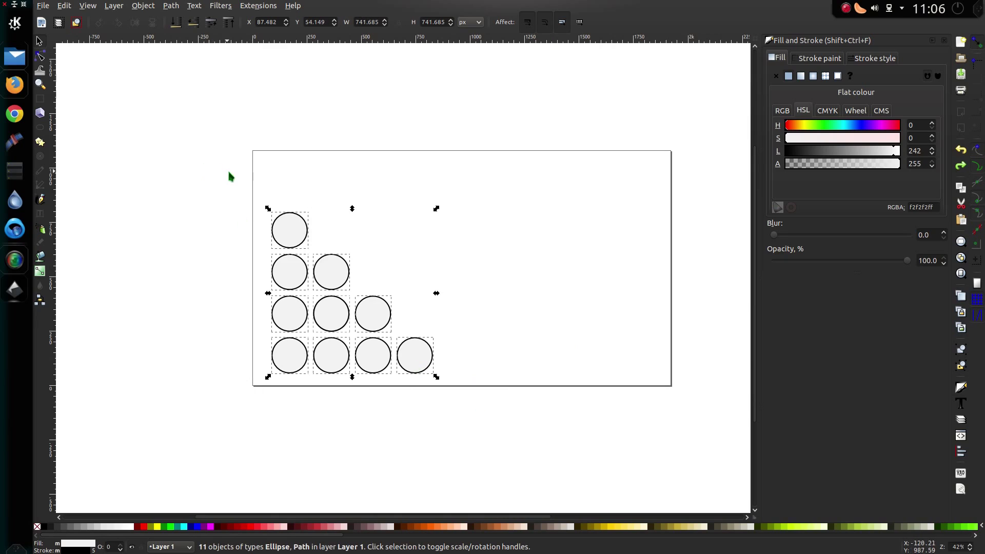
Enter 00d4eeff as the circles' fill colour and review their stroke paint and style
double_click(936, 207)
type("00")
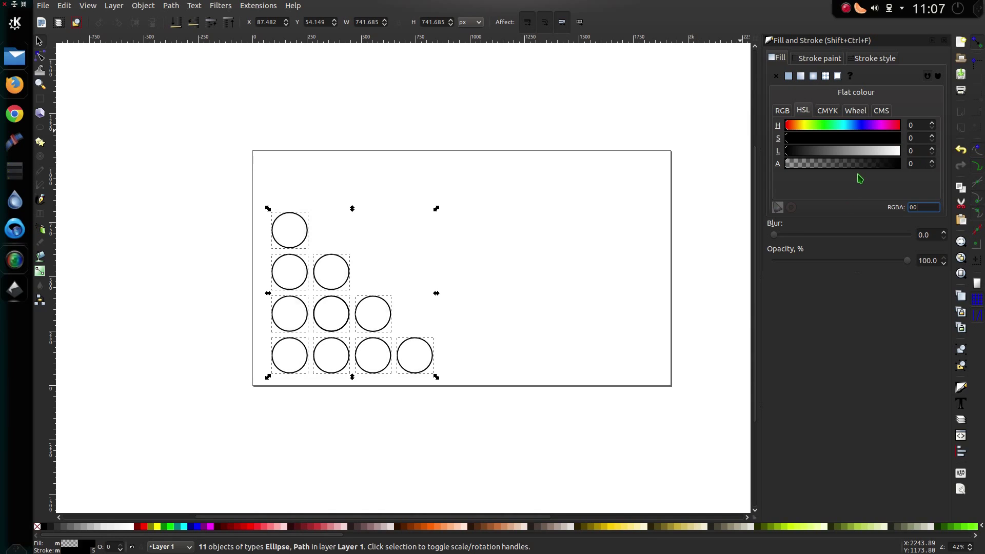
type("d4eeff")
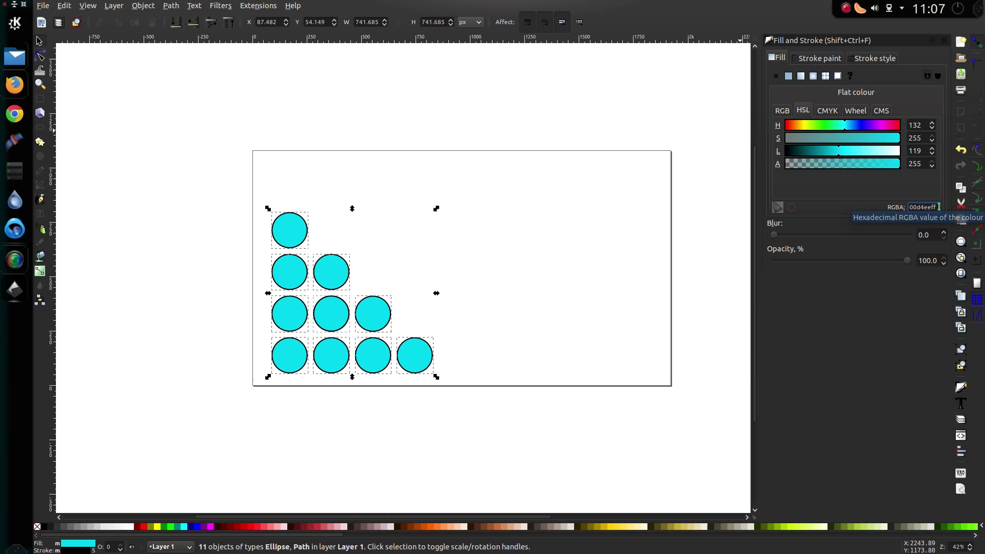
left_click(819, 58)
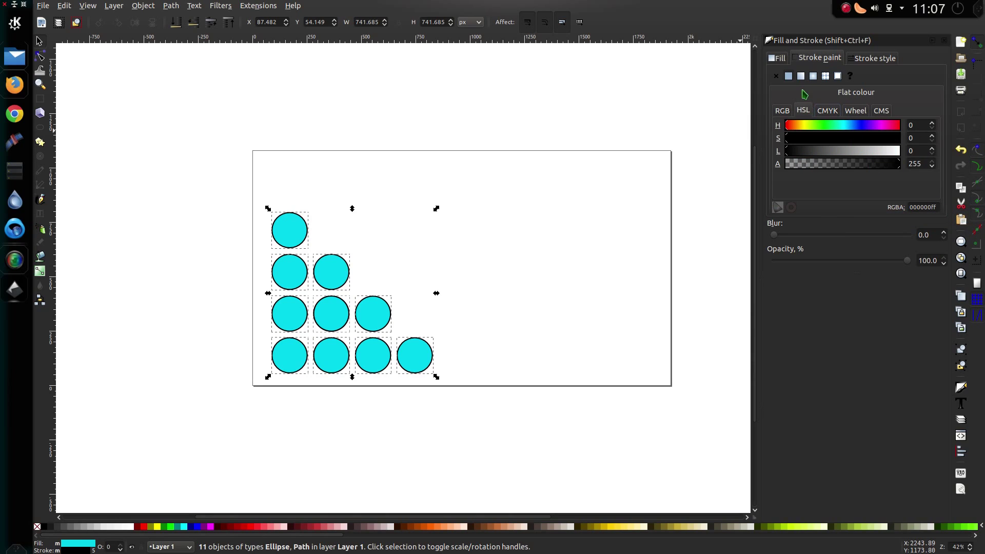
left_click(873, 58)
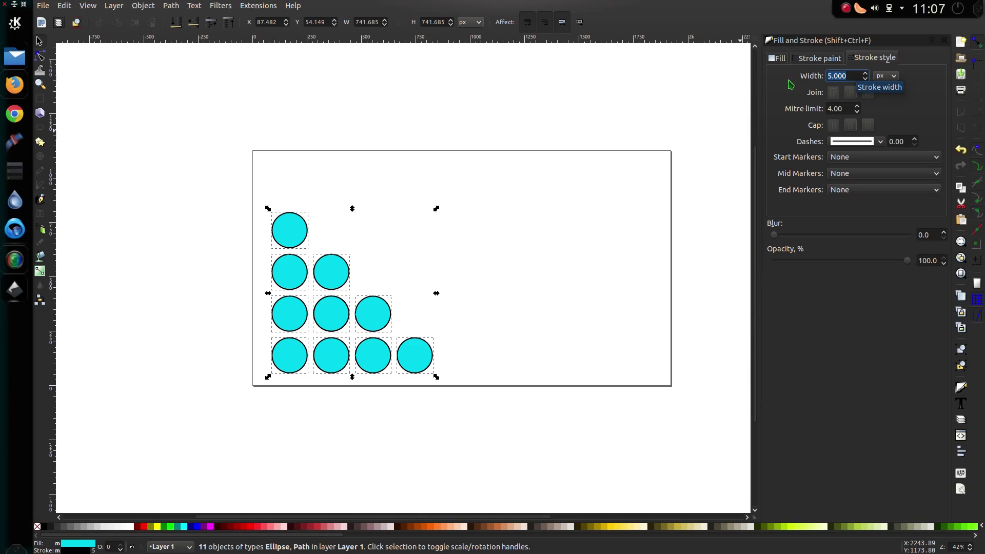
left_click(229, 141)
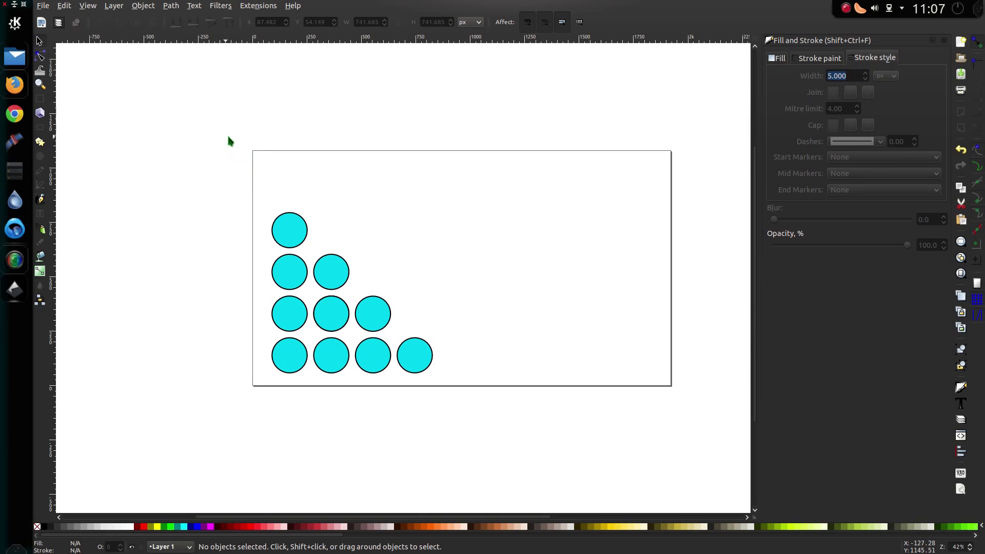
Place a mirrored copy of the circles in the page's top-right corner, in rows of 4-3-2-1
left_click_drag(228, 137, 479, 419)
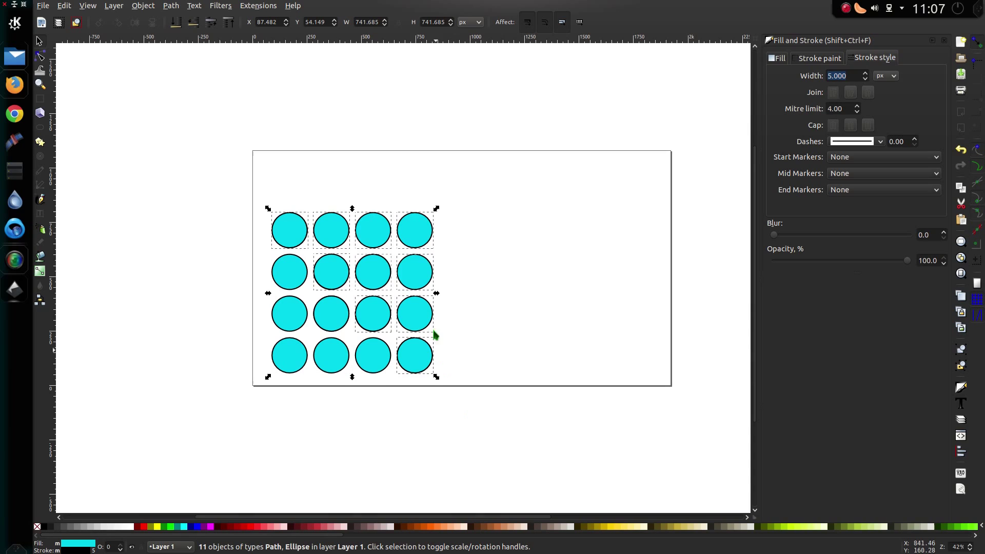
left_click_drag(413, 270, 639, 218)
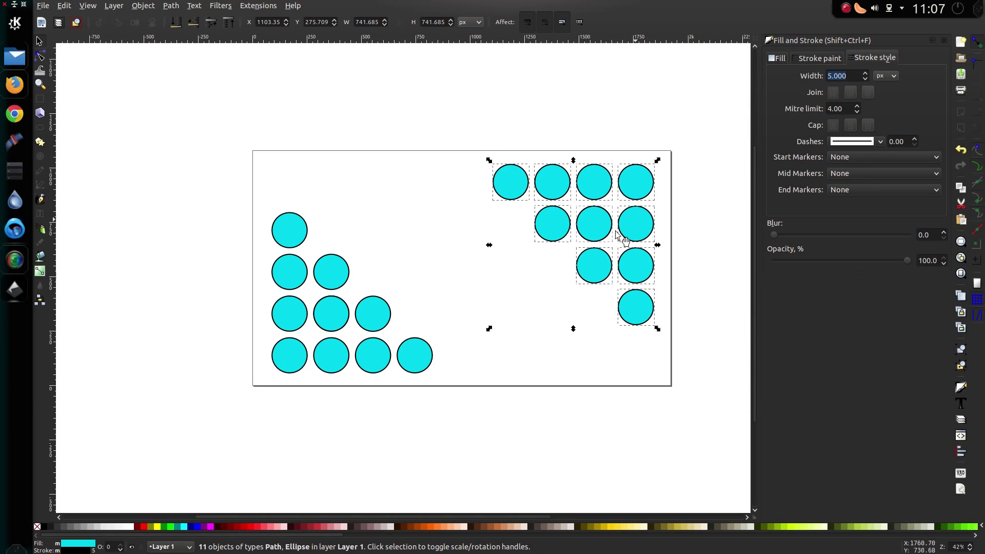
left_click(458, 292)
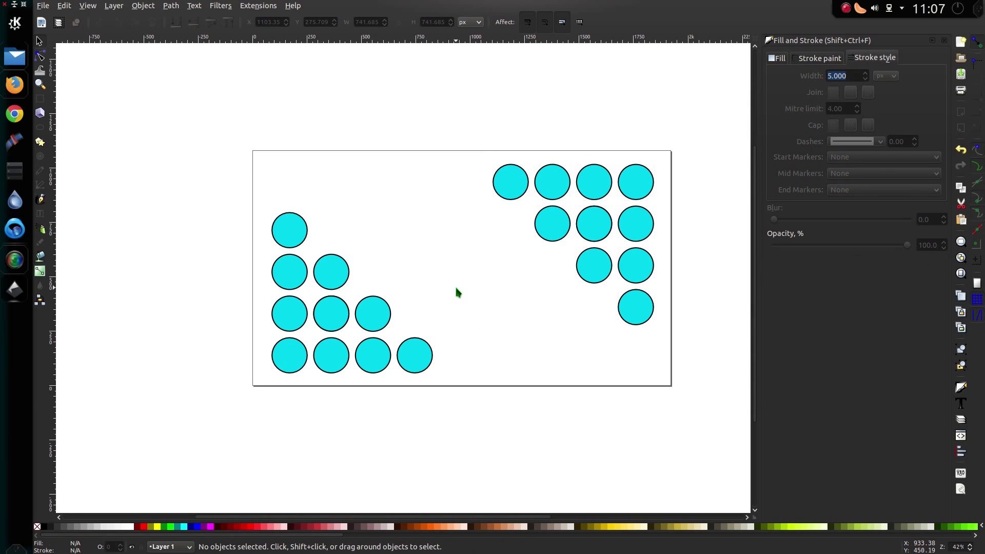
Draw a page-sized rectangle with no outline and fill 202020ff
left_click(41, 103)
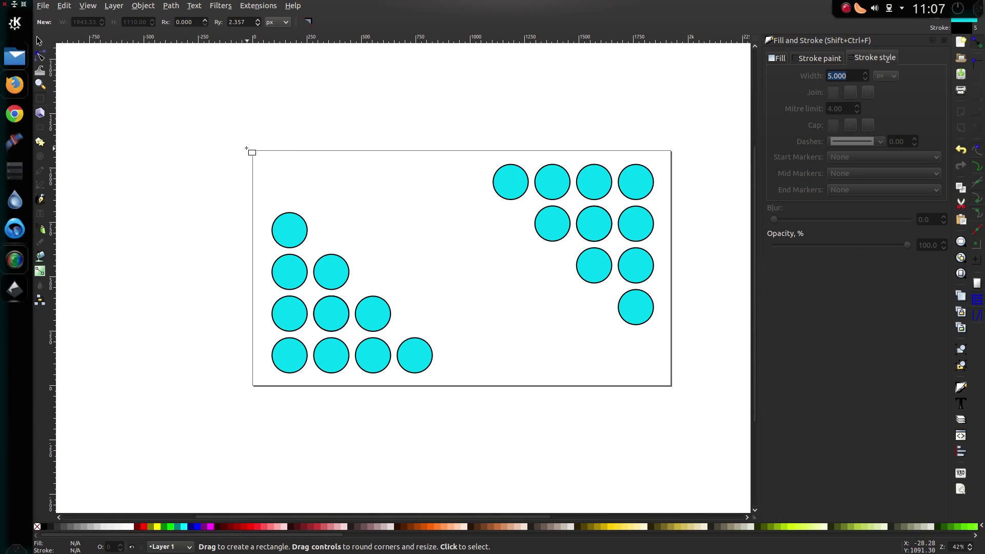
mouse_move(247, 149)
left_mouse_down()
mouse_move(678, 377)
mouse_move(667, 389)
mouse_move(676, 388)
left_mouse_up()
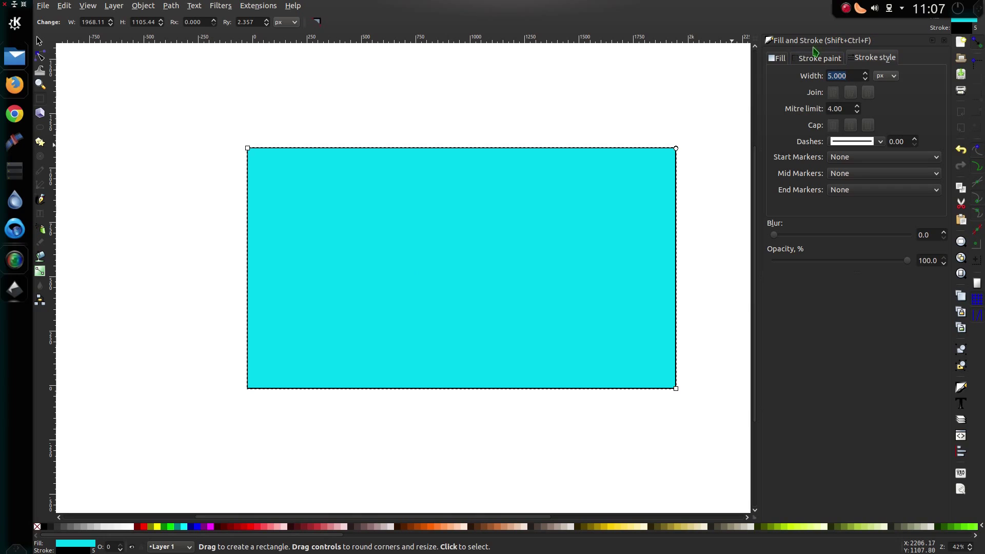
left_click(802, 58)
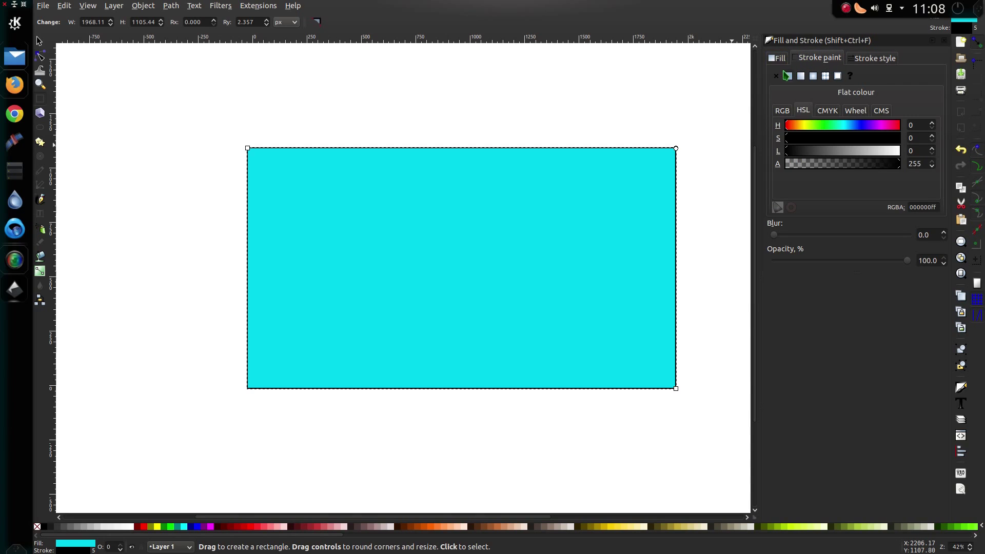
left_click(776, 76)
left_click(780, 58)
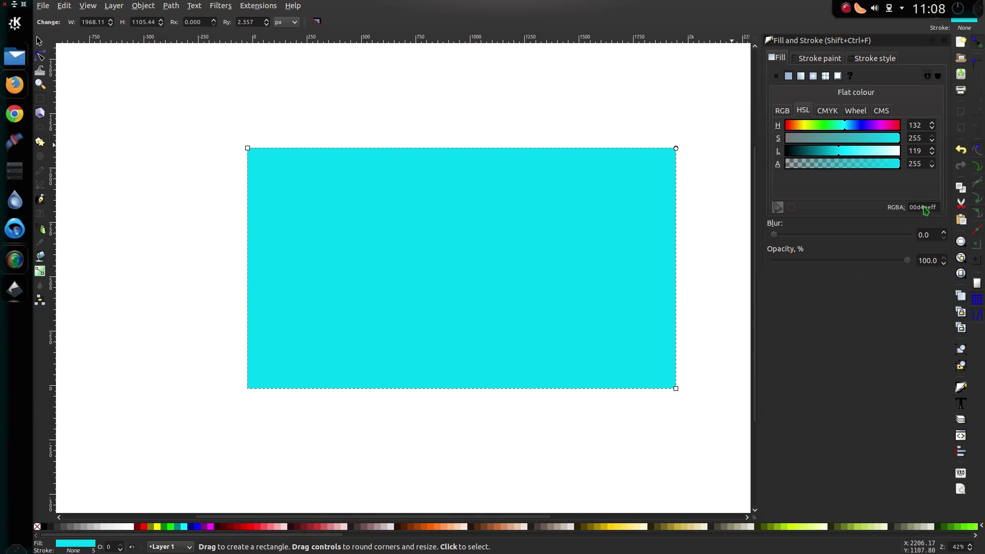
left_click_drag(938, 207, 867, 200)
type("202020")
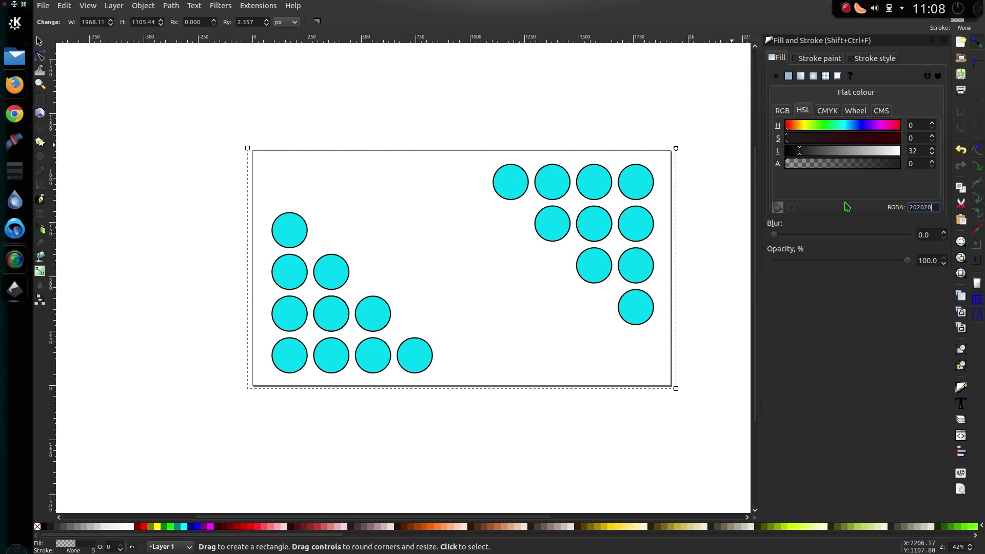
type("ff")
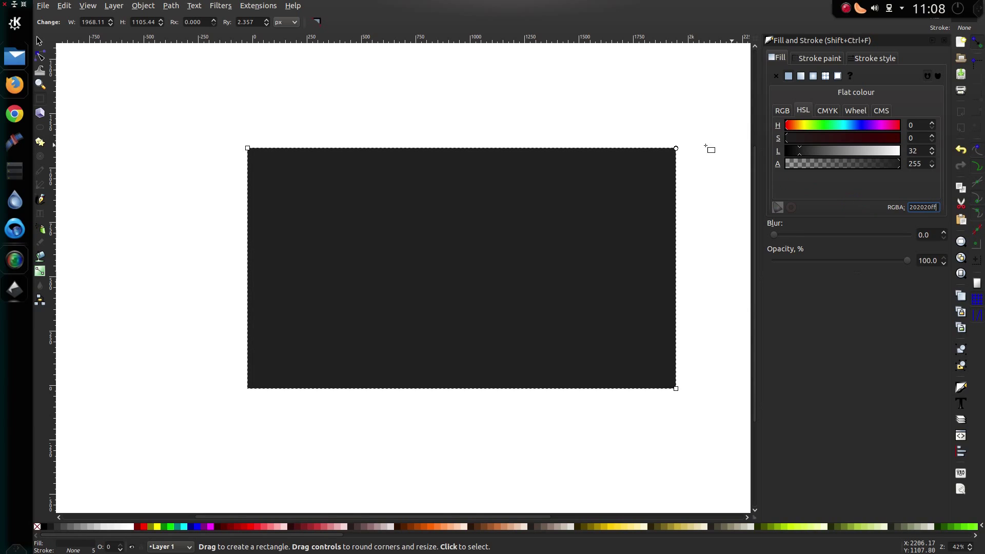
Send the dark rectangle to the bottom, behind both circle staircases
left_click(38, 41)
left_click(249, 130)
left_click(440, 271)
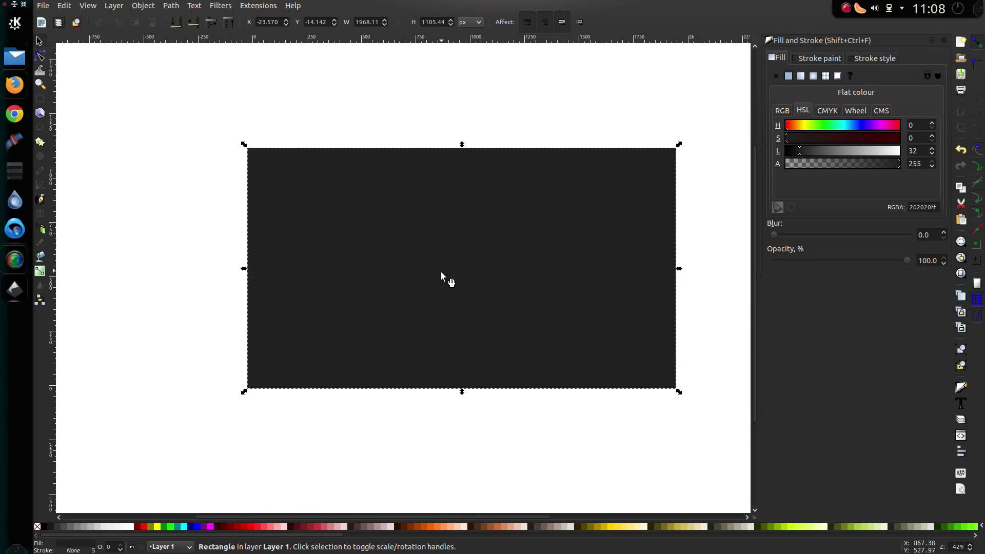
key("End")
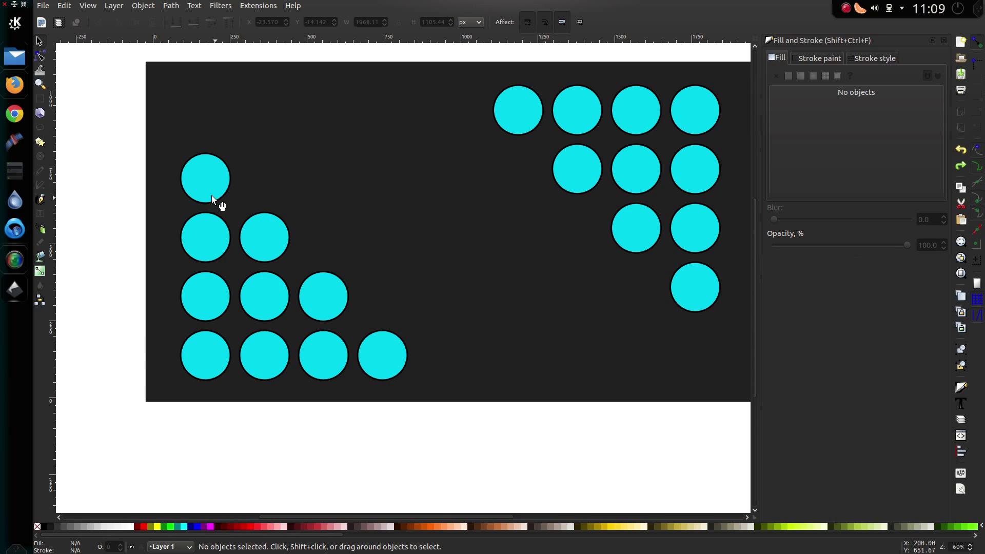
Try a default Drop Shadow on all 22 circles, then undo it
left_click_drag(168, 51, 654, 421)
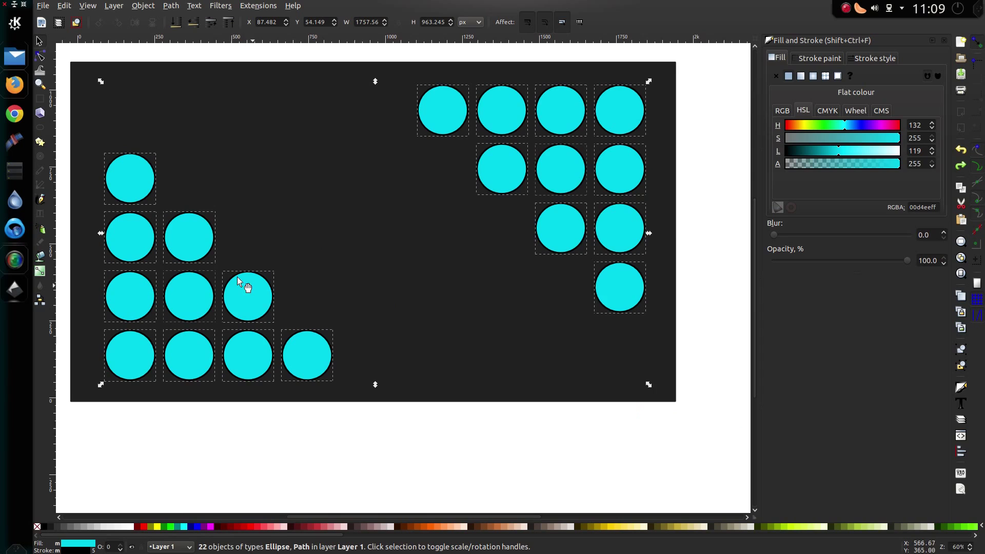
scroll(241, 276, "left", 4)
scroll(220, 180, "up", 2)
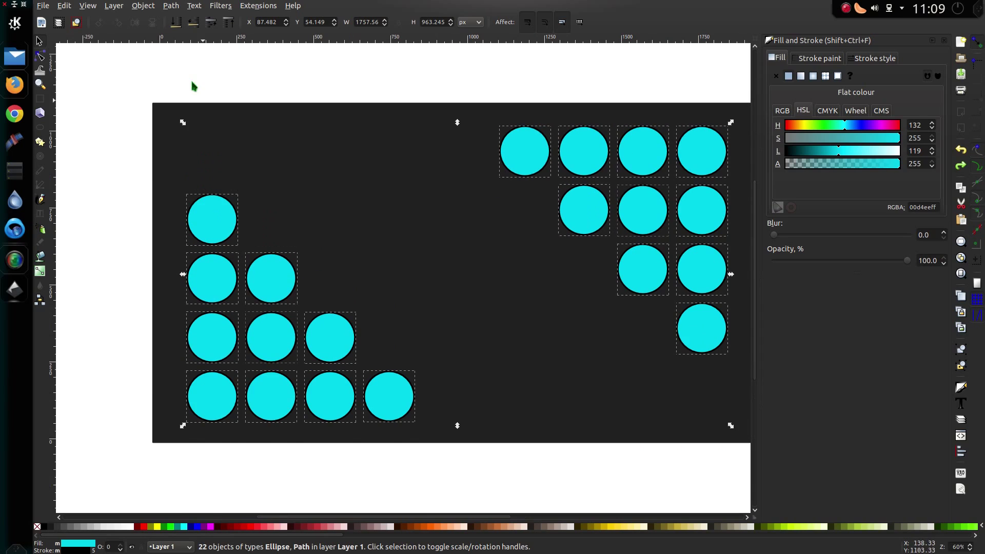
left_click(221, 6)
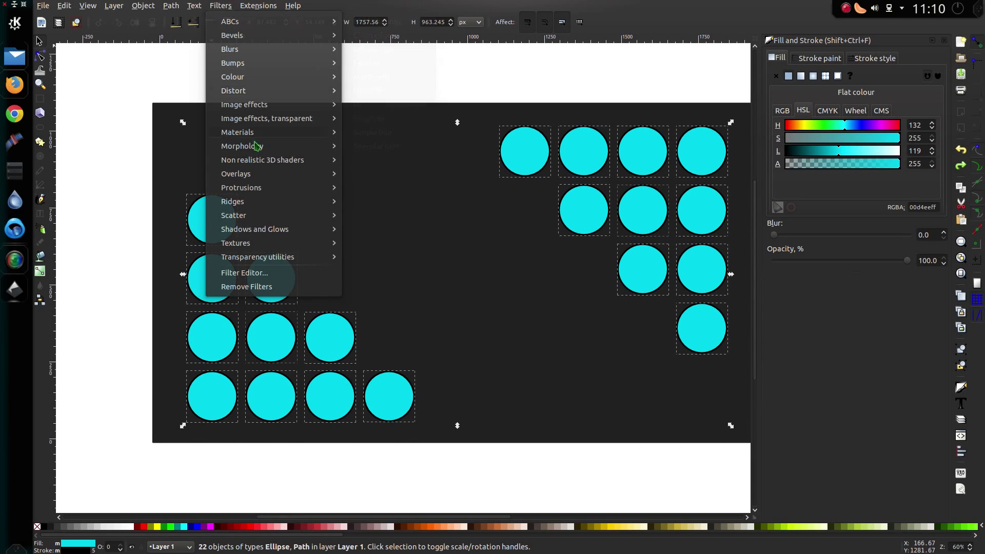
mouse_move(338, 229)
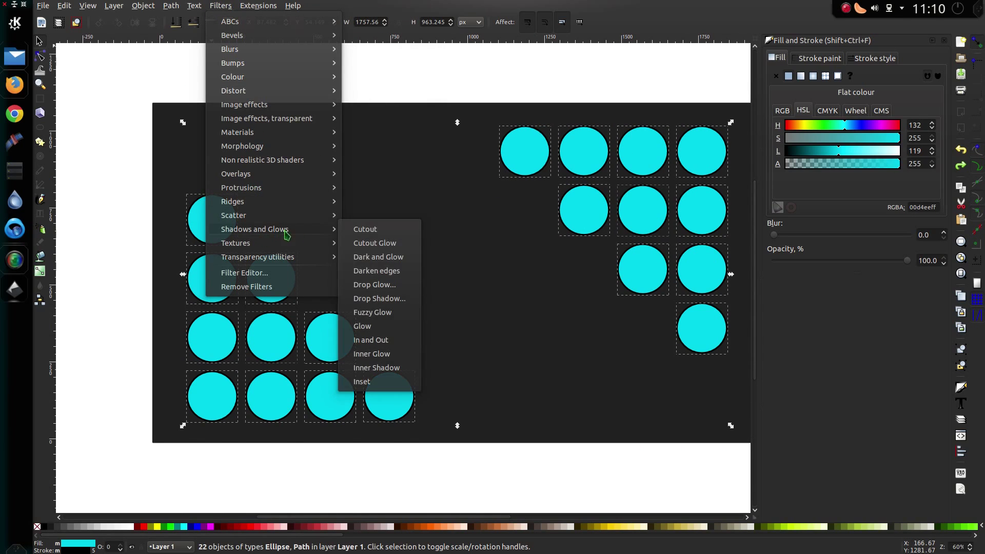
left_click(382, 299)
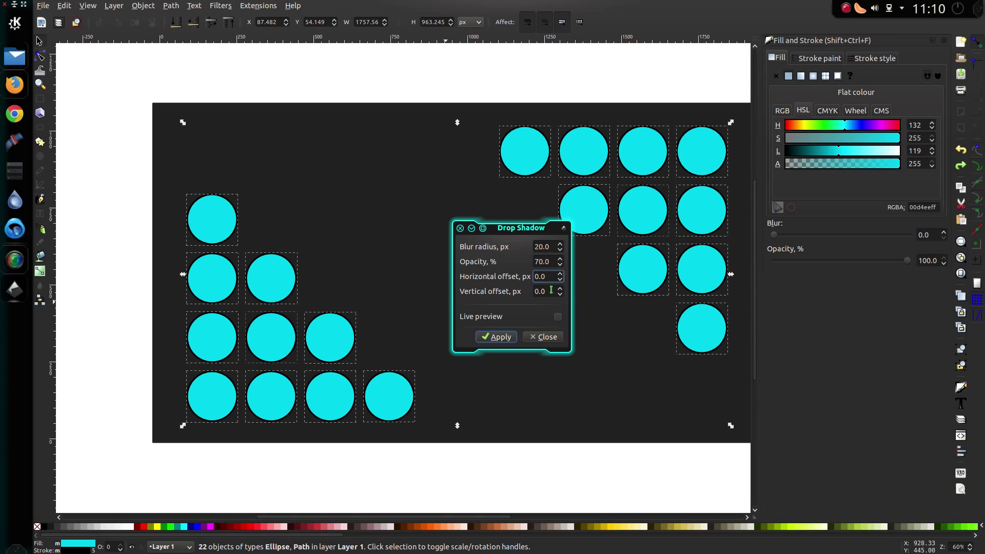
left_click(501, 337)
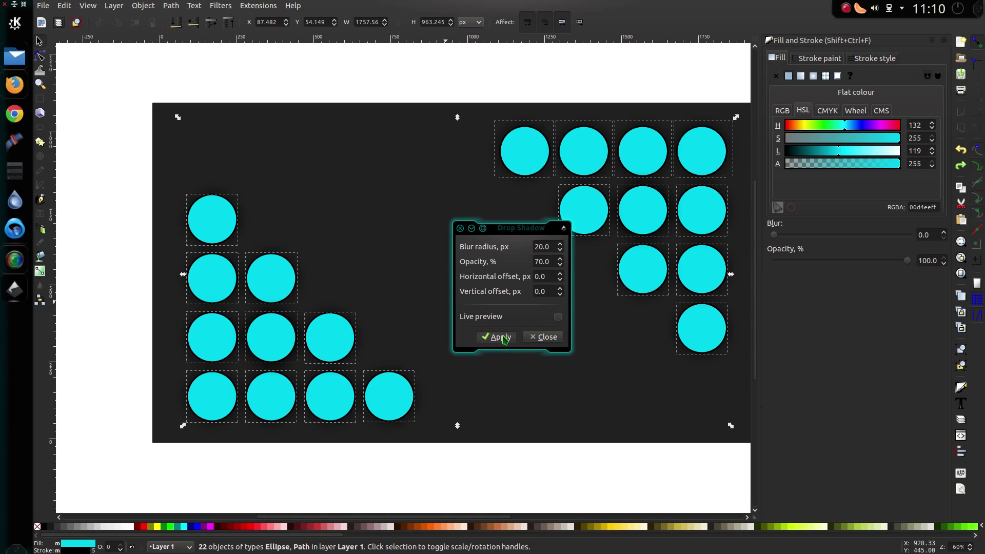
left_click(118, 199)
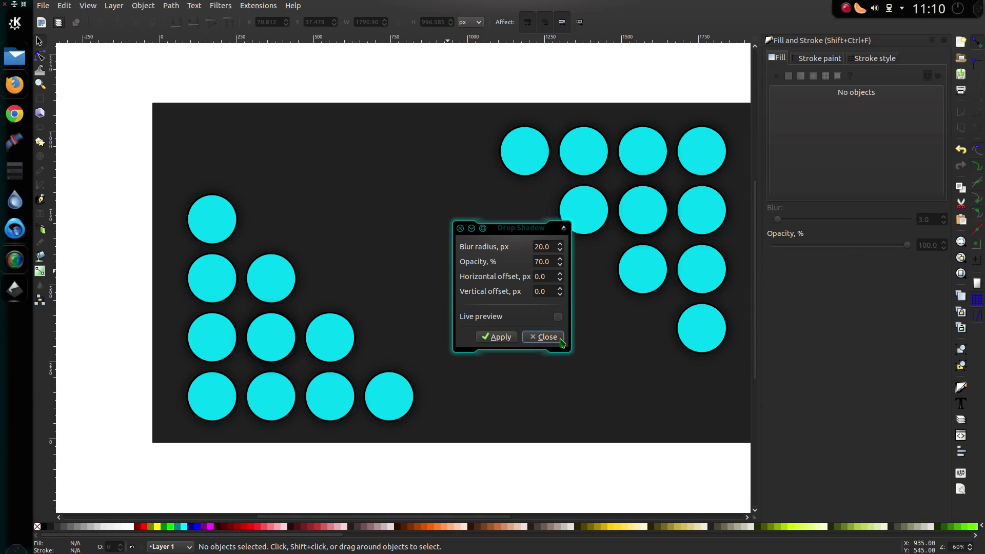
key("ctrl+z")
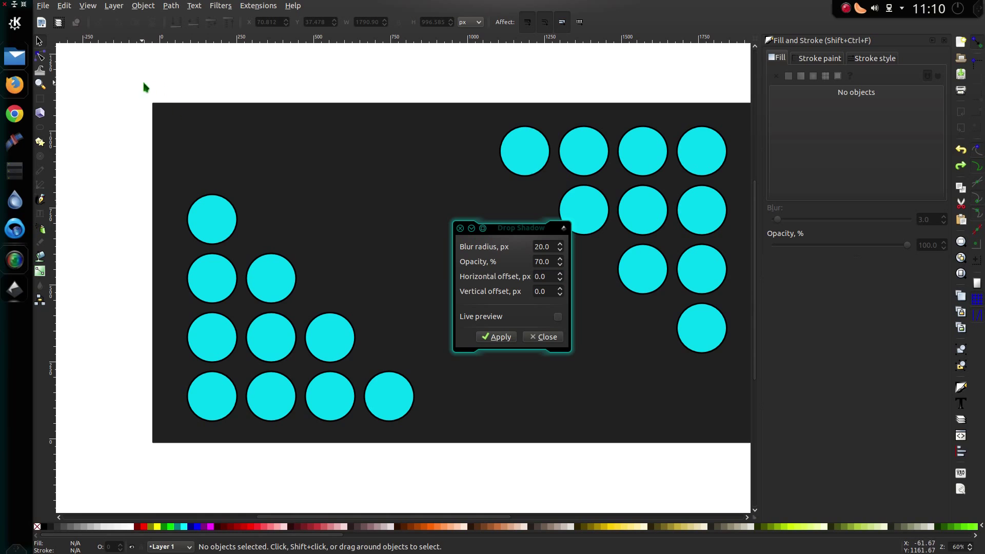
Reapply the Drop Shadow to the circles with 60% opacity and close the dialog
left_click_drag(141, 81, 440, 422)
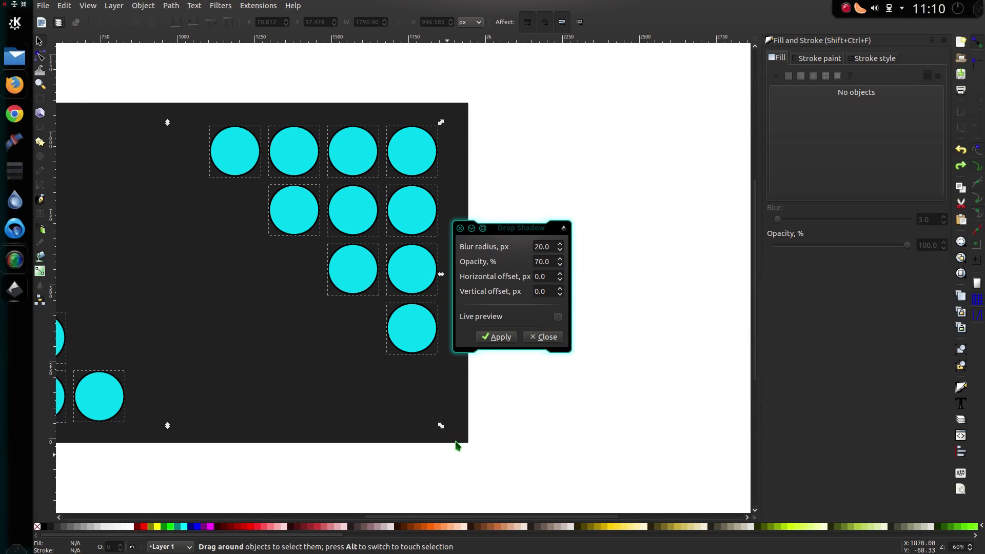
scroll(407, 350, "left", 10)
left_click(480, 256)
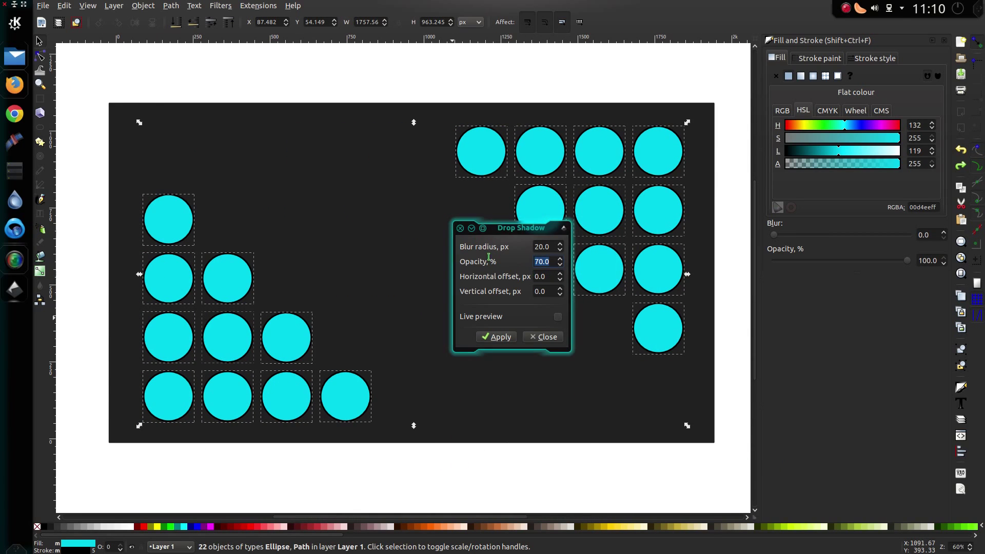
type("60")
key("Tab")
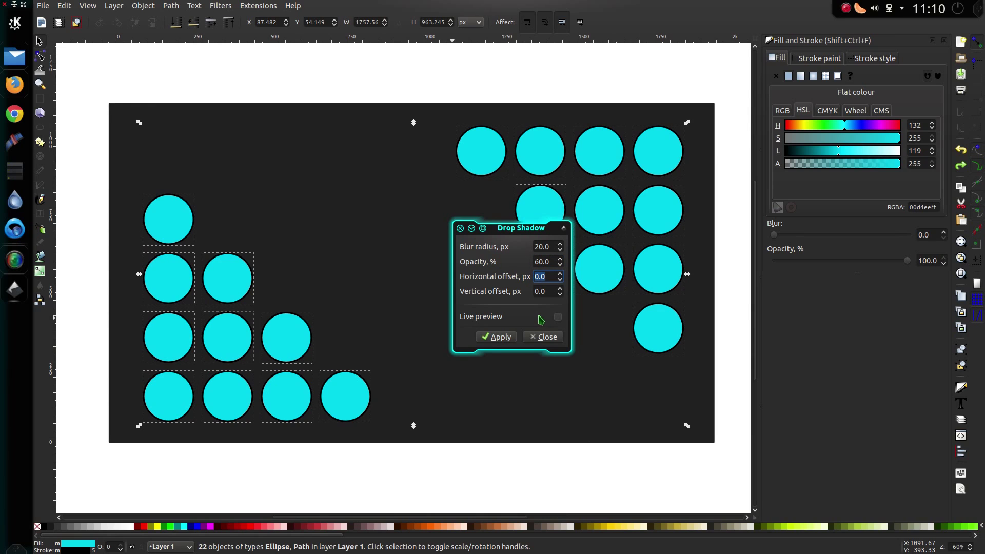
left_click(496, 336)
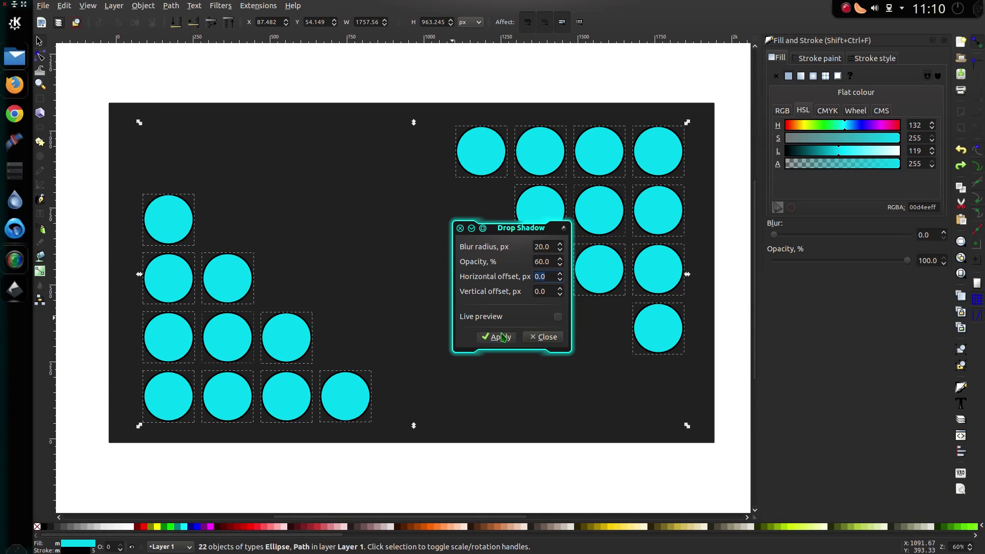
left_click(364, 74)
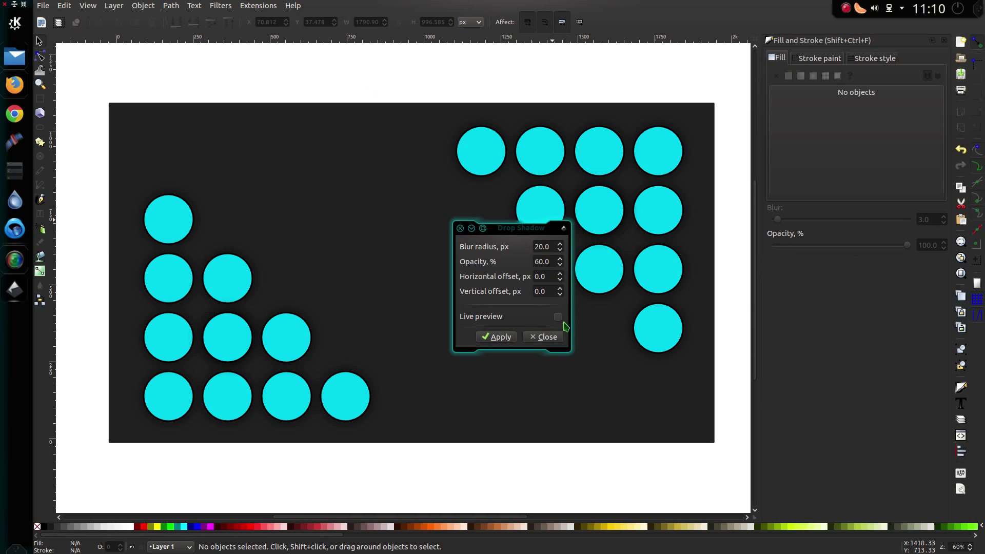
left_click(540, 336)
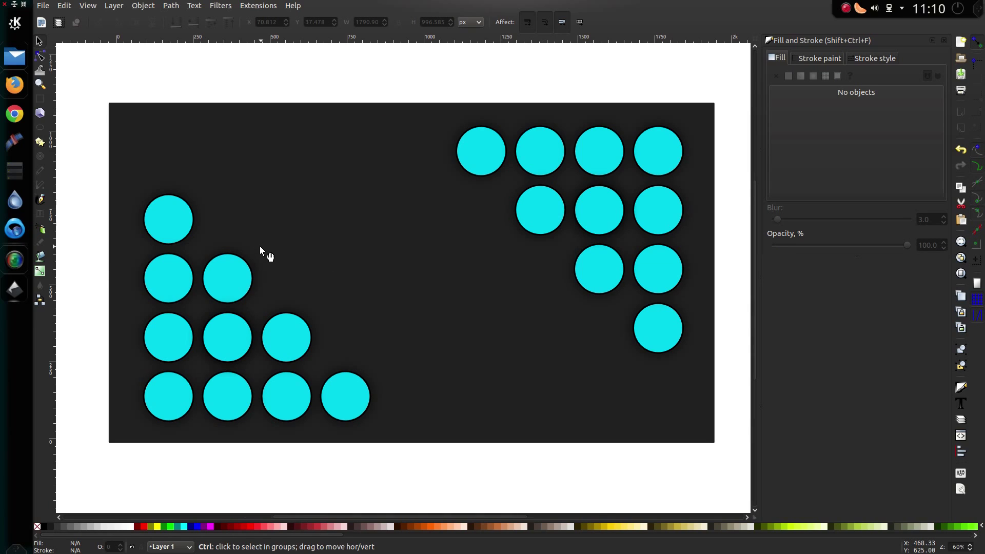
Open Export Bitmap and try a 150 dpi export resolution
scroll(259, 245, "down", 1)
left_click(43, 5)
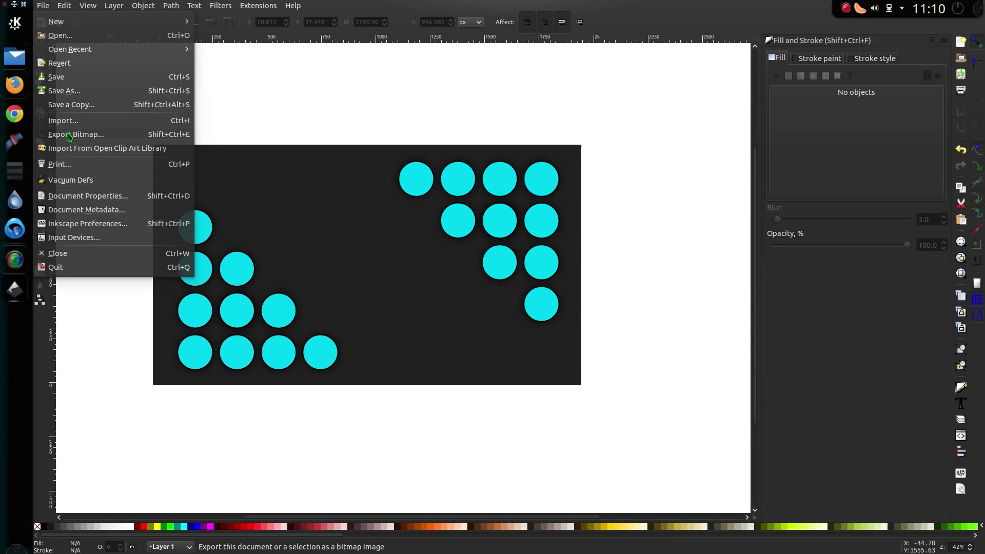
left_click(69, 136)
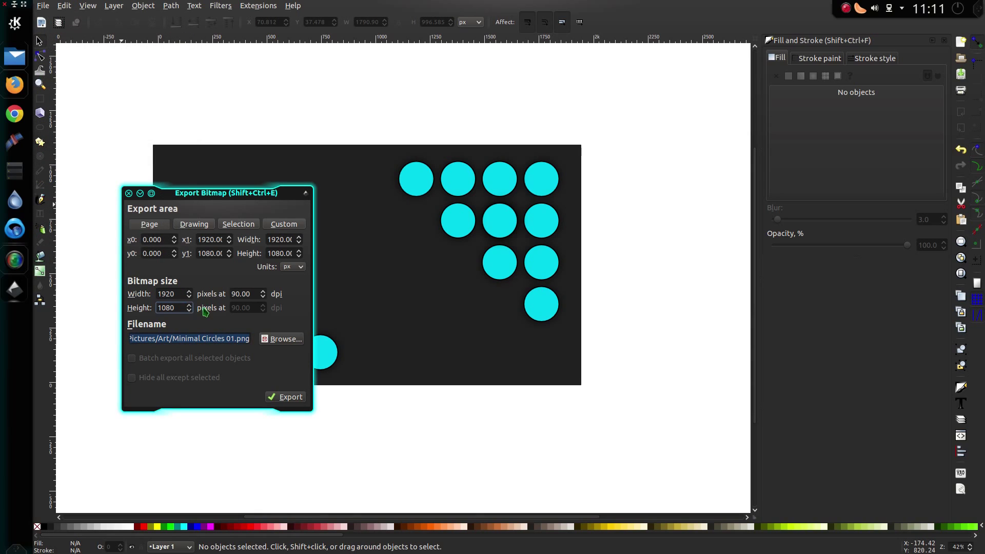
left_click_drag(251, 294, 204, 290)
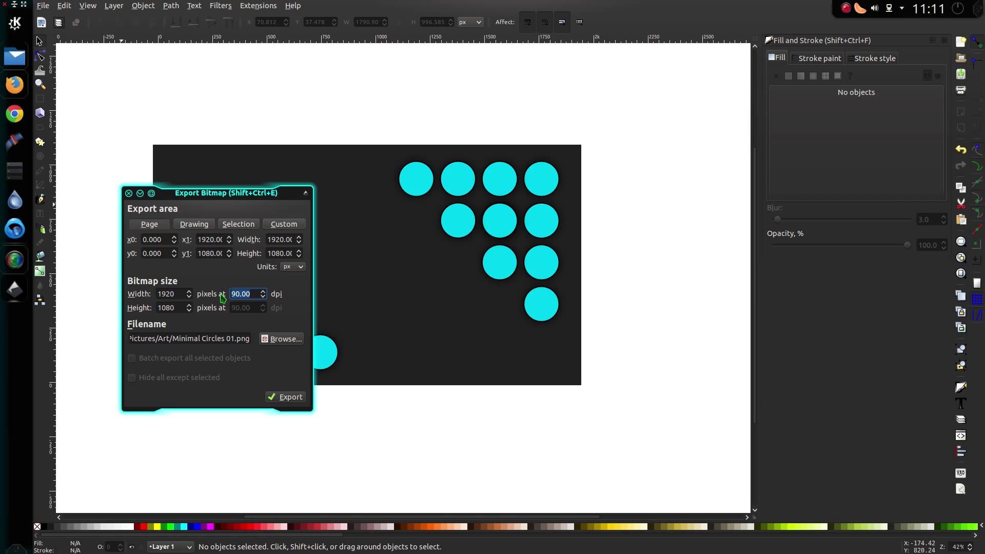
type("150")
key("Tab")
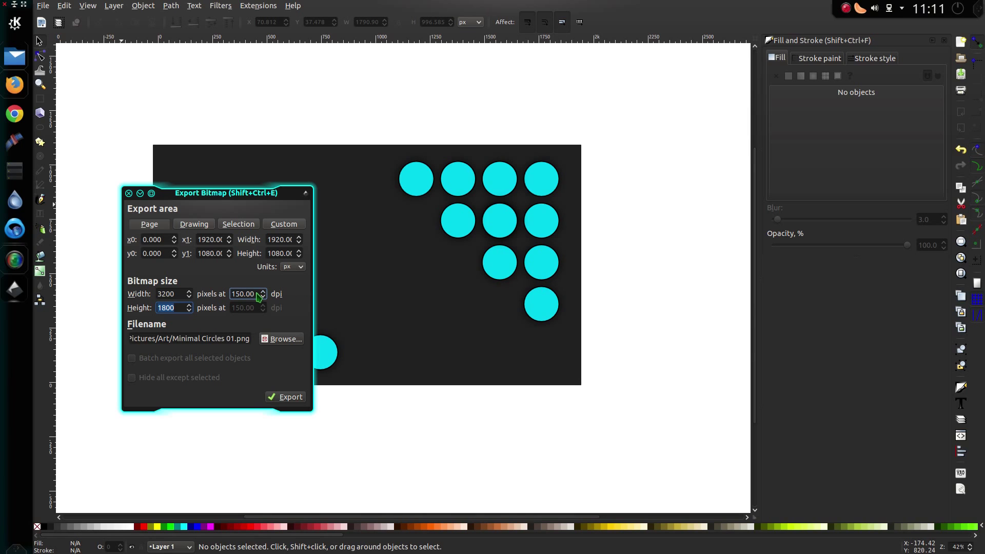
Set the page export resolution to 90 dpi for a 1920×1080 image
left_click_drag(256, 298, 253, 298)
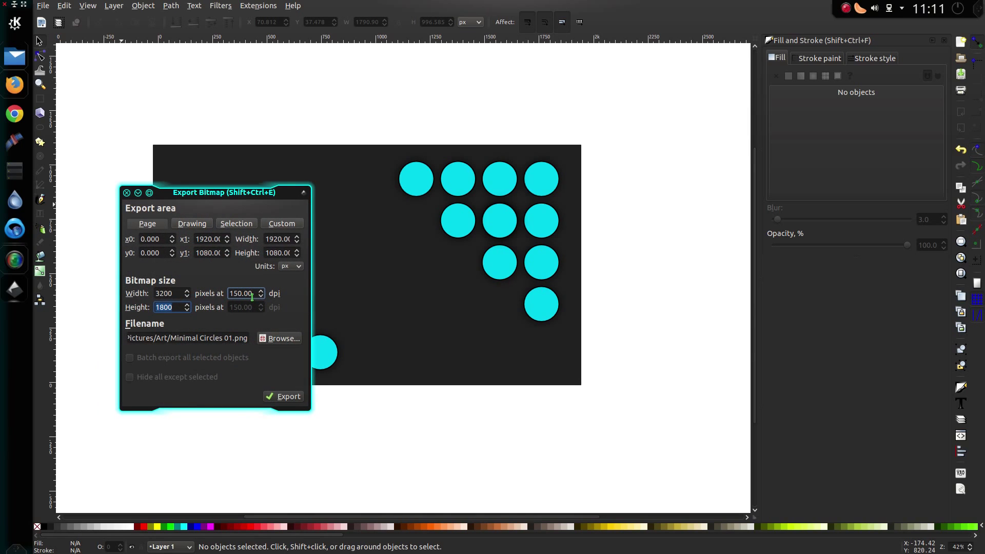
left_click(251, 297)
key("Tab")
double_click(243, 293)
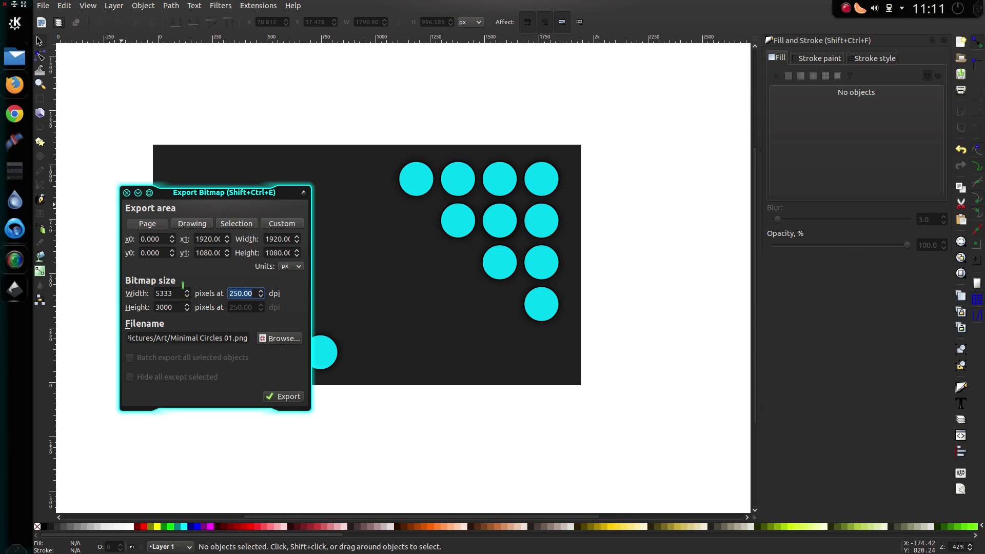
type("90")
key("Tab")
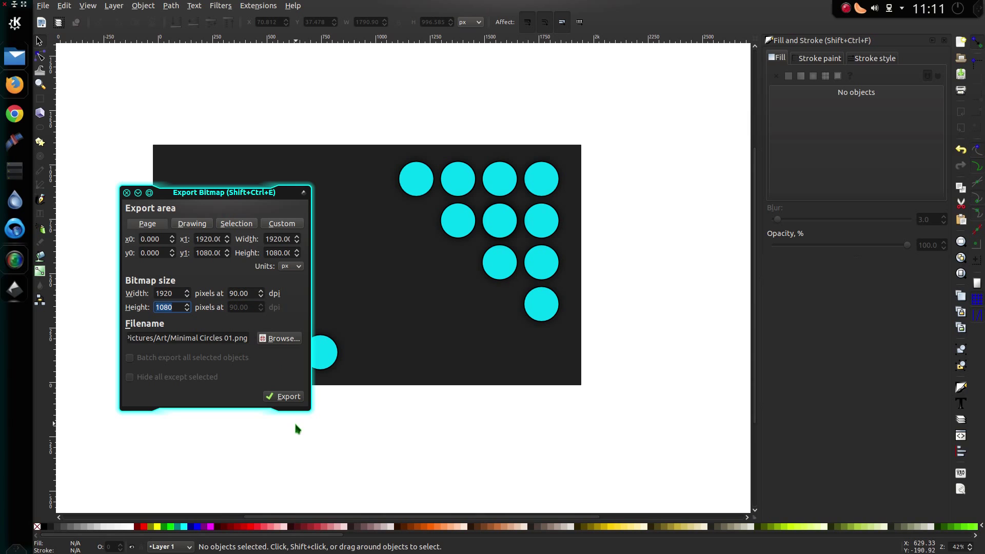
Export Minimal Circles 01.png, replacing the existing file
left_click(287, 398)
left_click(289, 399)
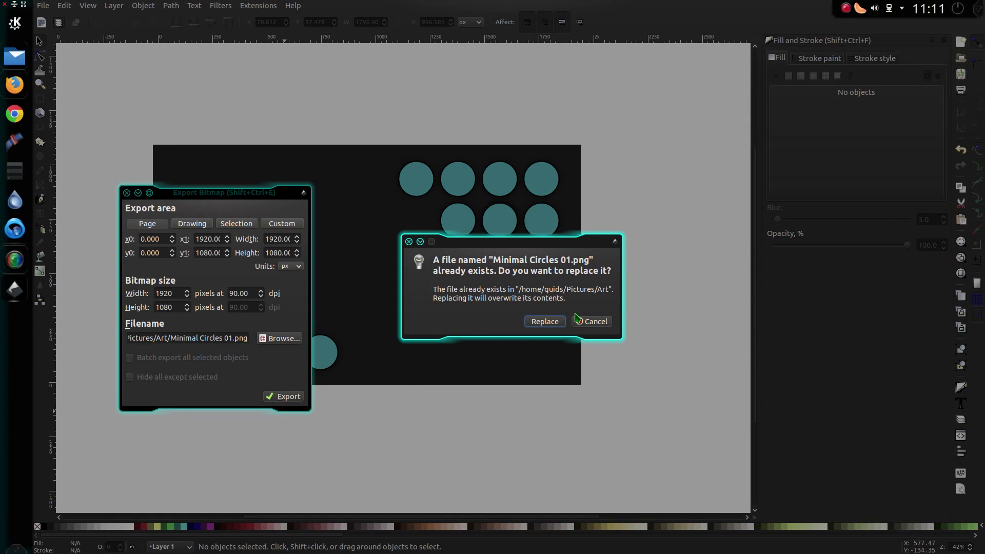
left_click(554, 321)
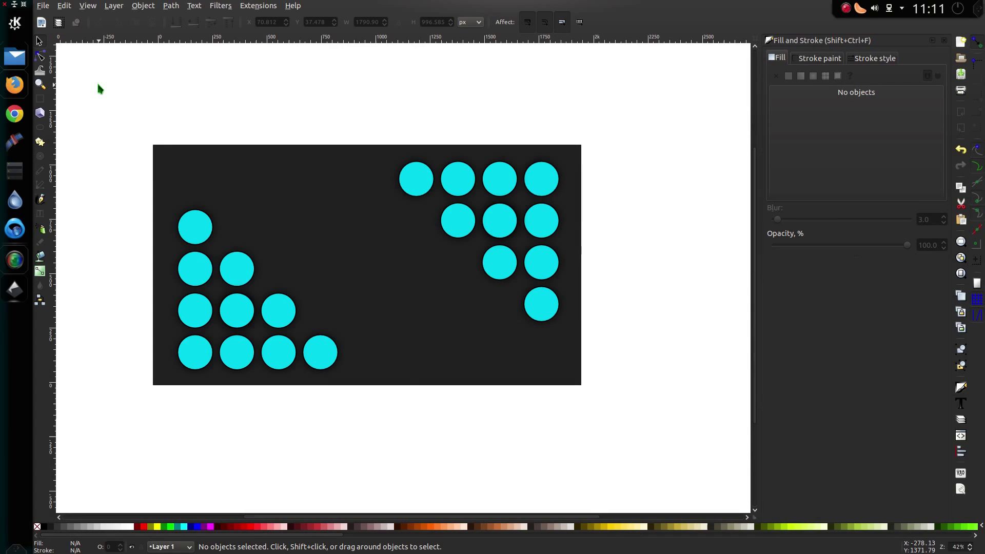